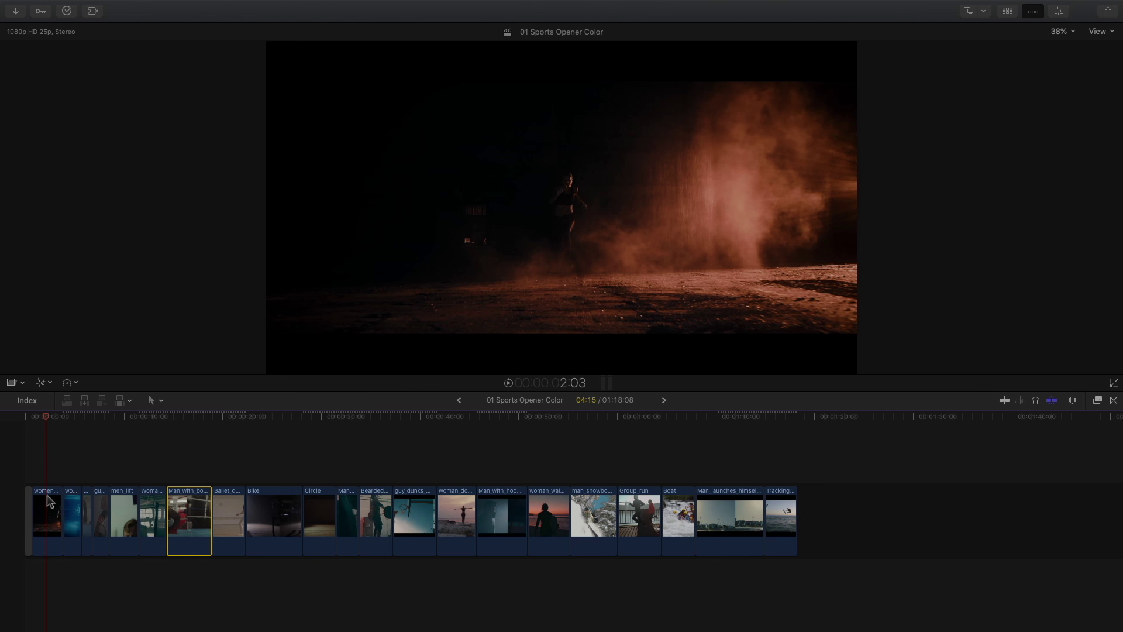
Step: Play the edit back from the runner shot near the start
left_click(62, 445)
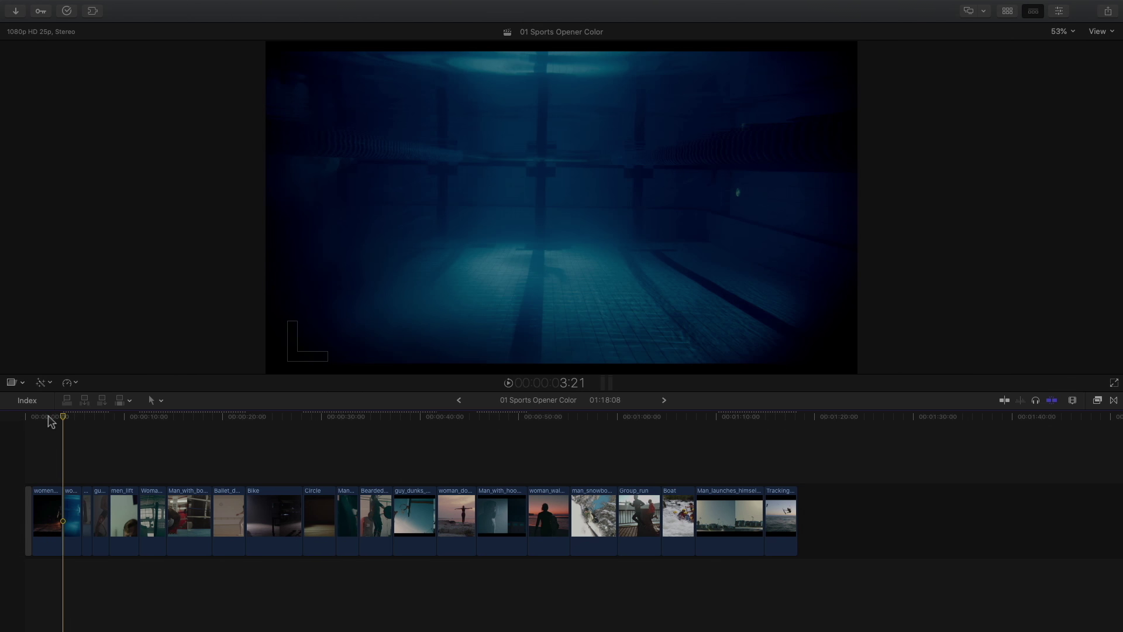
left_click(48, 416)
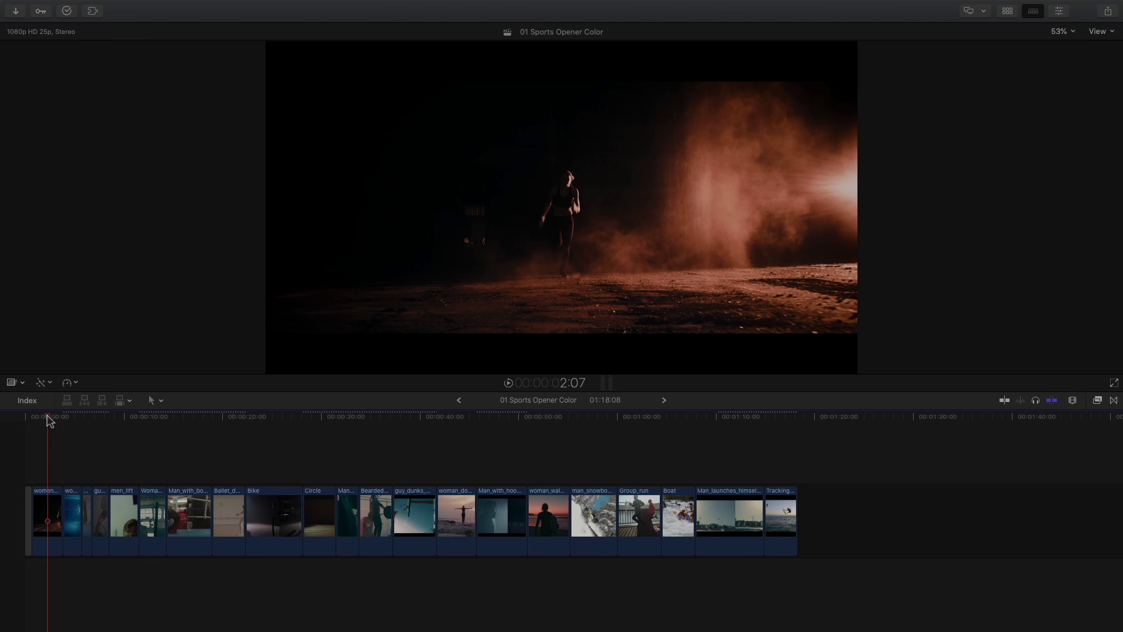
key("space")
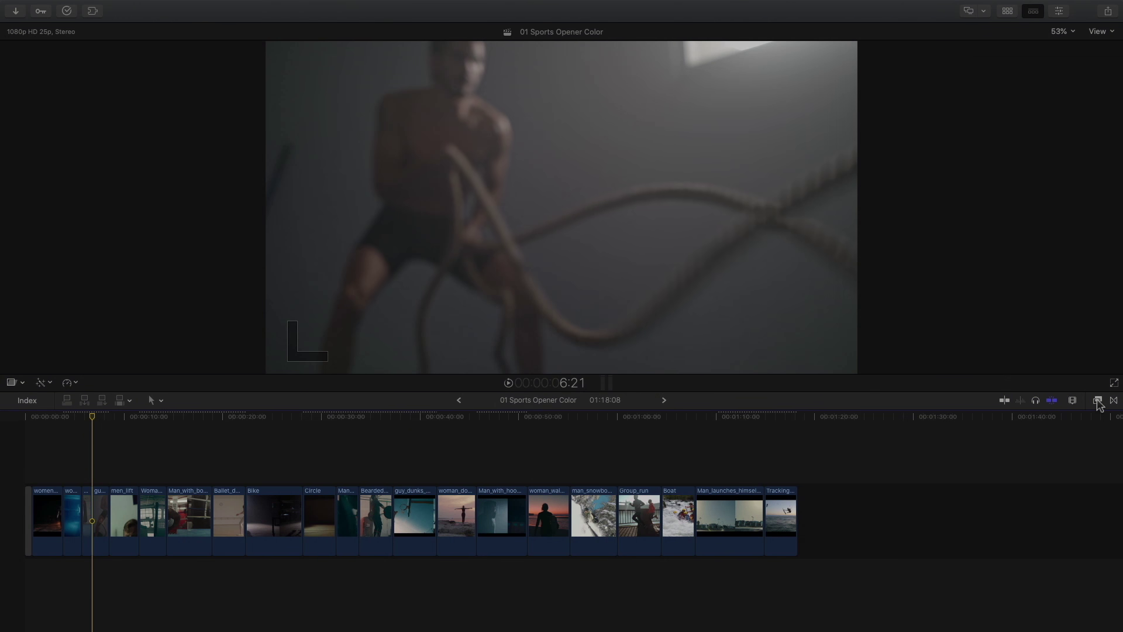
Step: Find the mFilmLook presets in the Effects browser and apply Backstage to the boxer push-up clip
left_click(1098, 400)
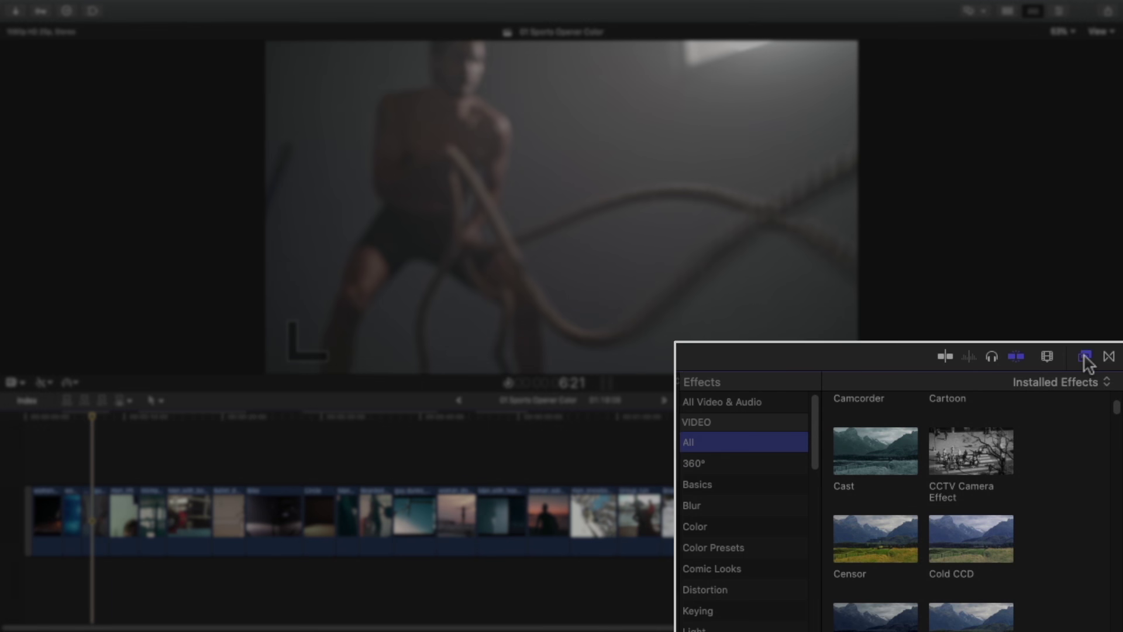
scroll(779, 564, "down", 1)
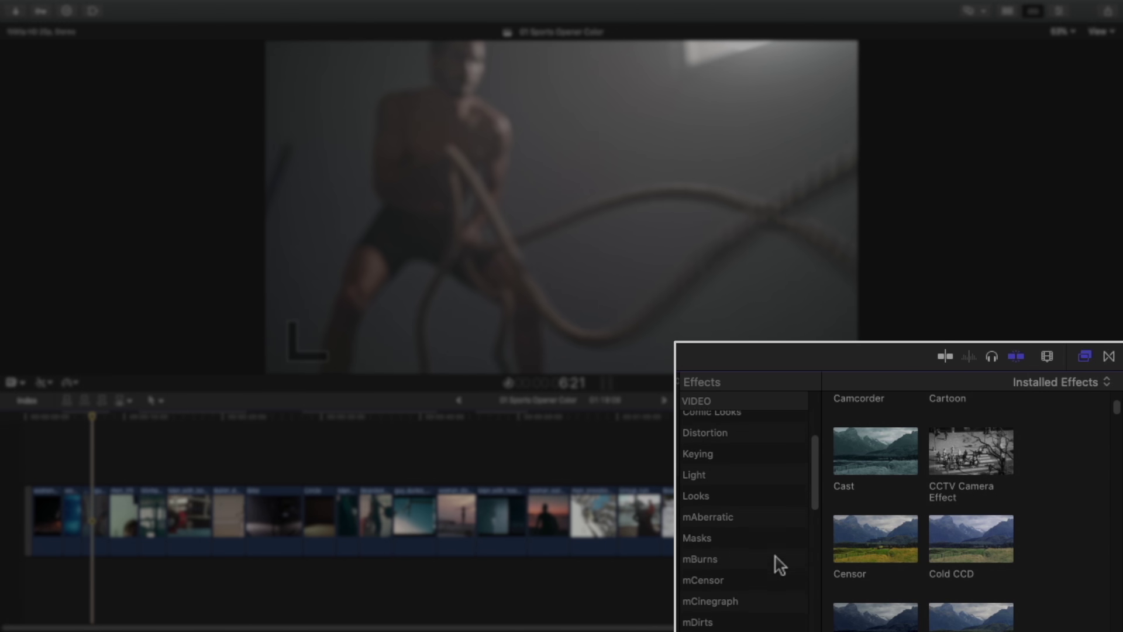
scroll(780, 565, "down", 5)
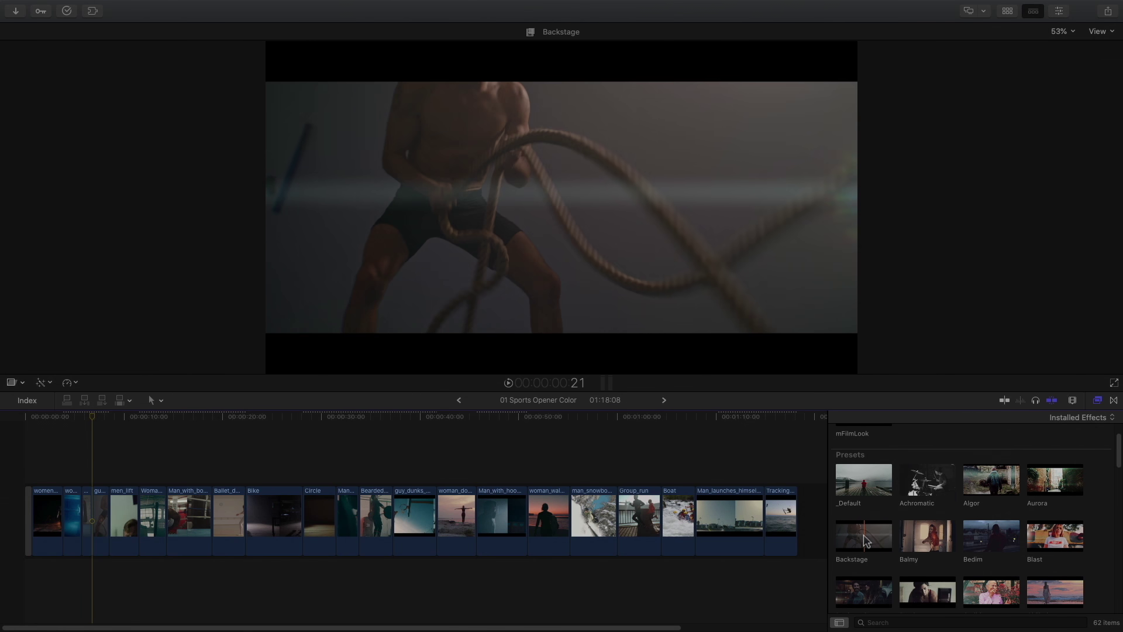
scroll(852, 508, "down", 2)
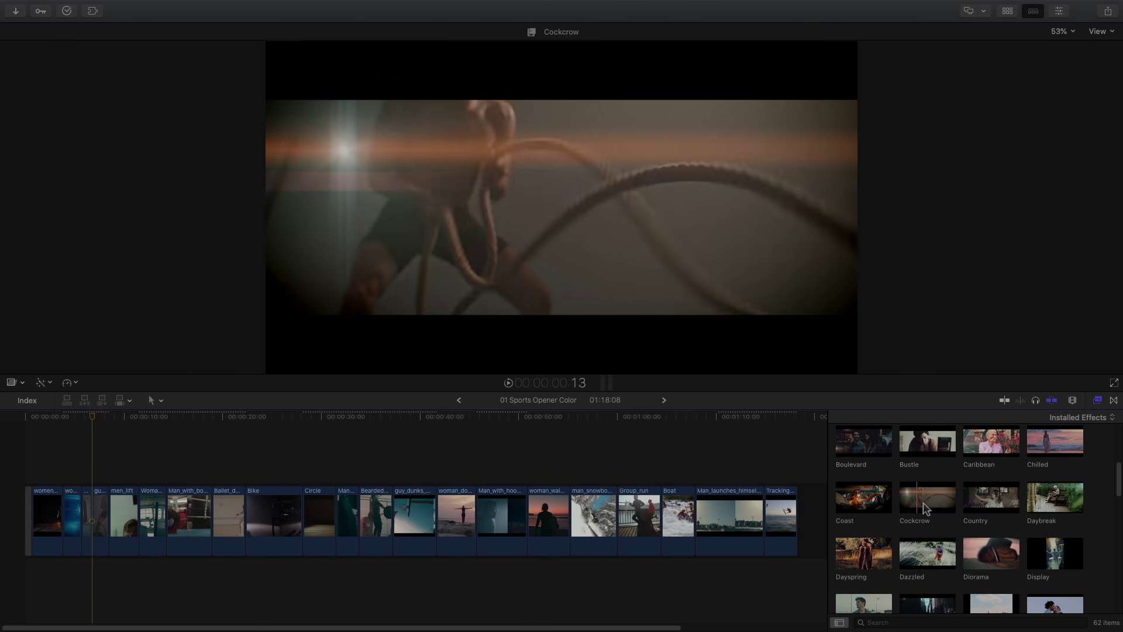
scroll(852, 508, "down", 1)
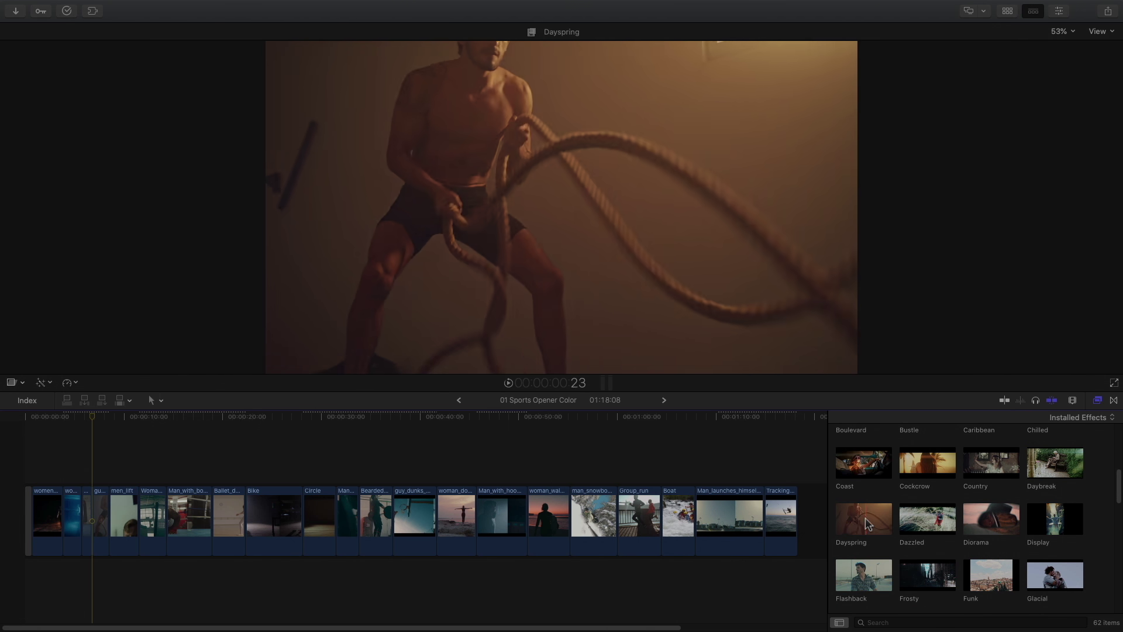
left_click_drag(852, 508, 107, 493)
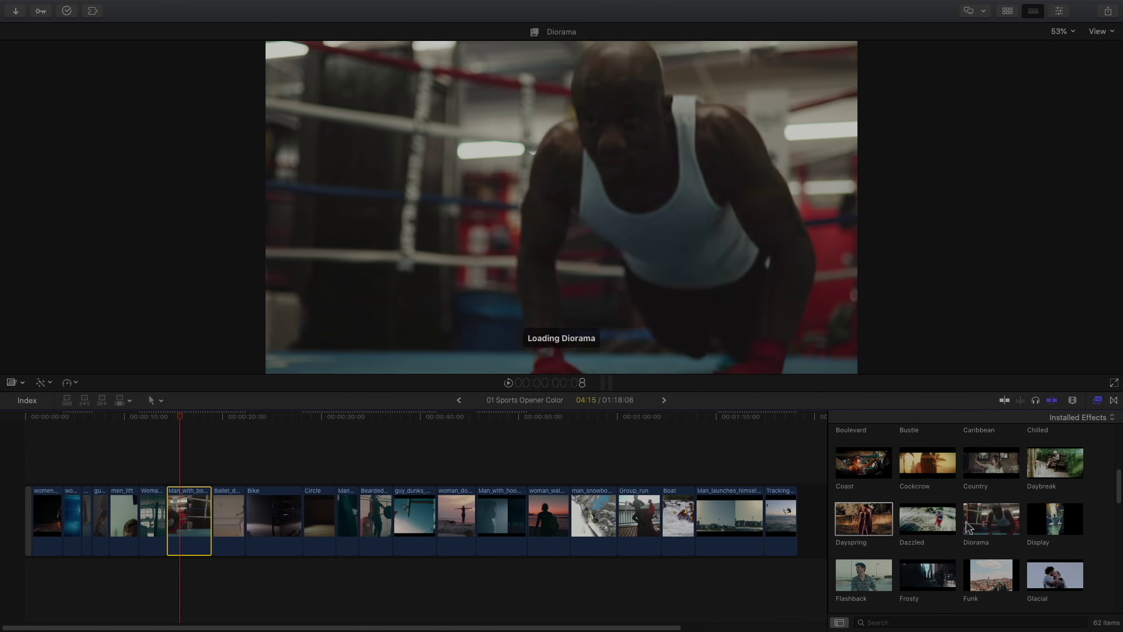
scroll(1045, 528, "down", 10)
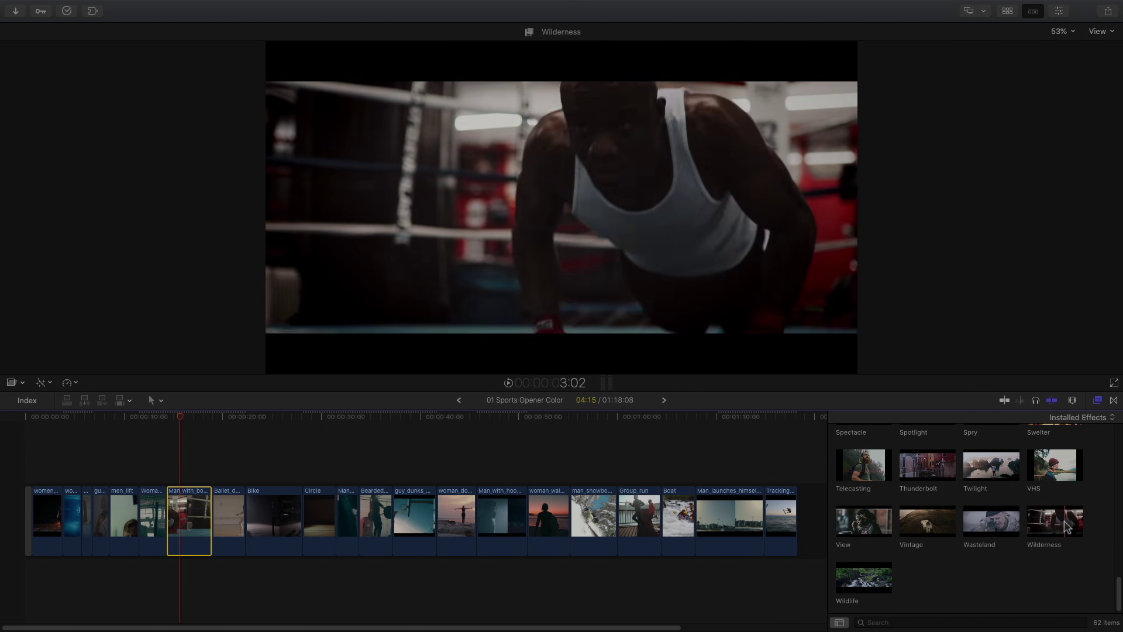
scroll(925, 529, "up", 10)
double_click(855, 526)
Step: Move the Backstage light circle up and left, and raise its intensity slightly on the boxer clip
left_click(185, 418)
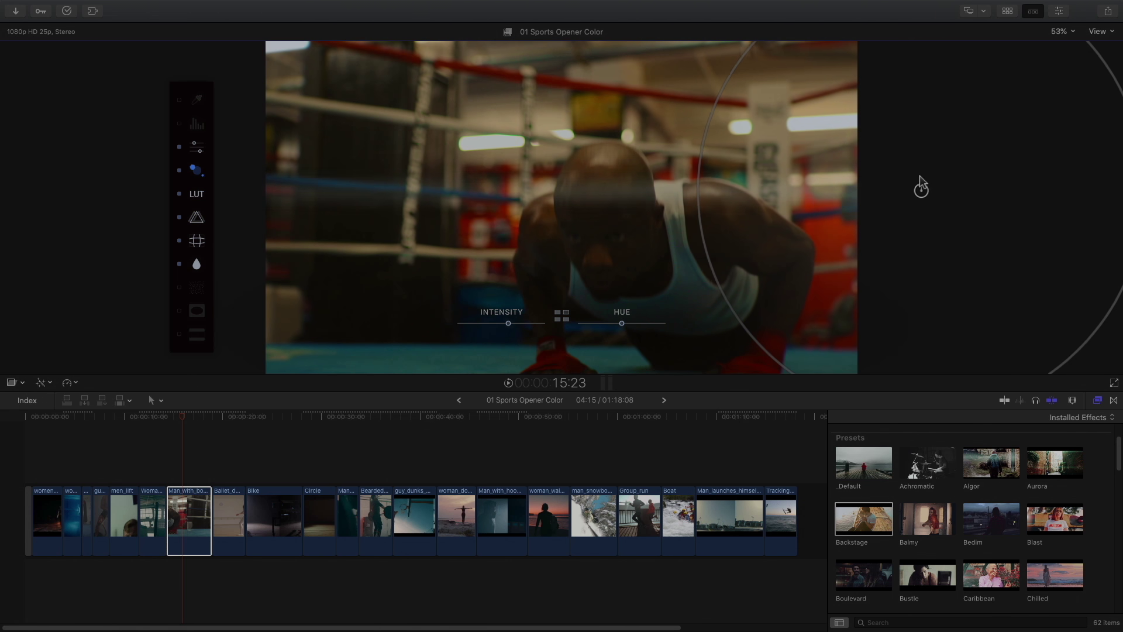
left_click_drag(921, 181, 874, 118)
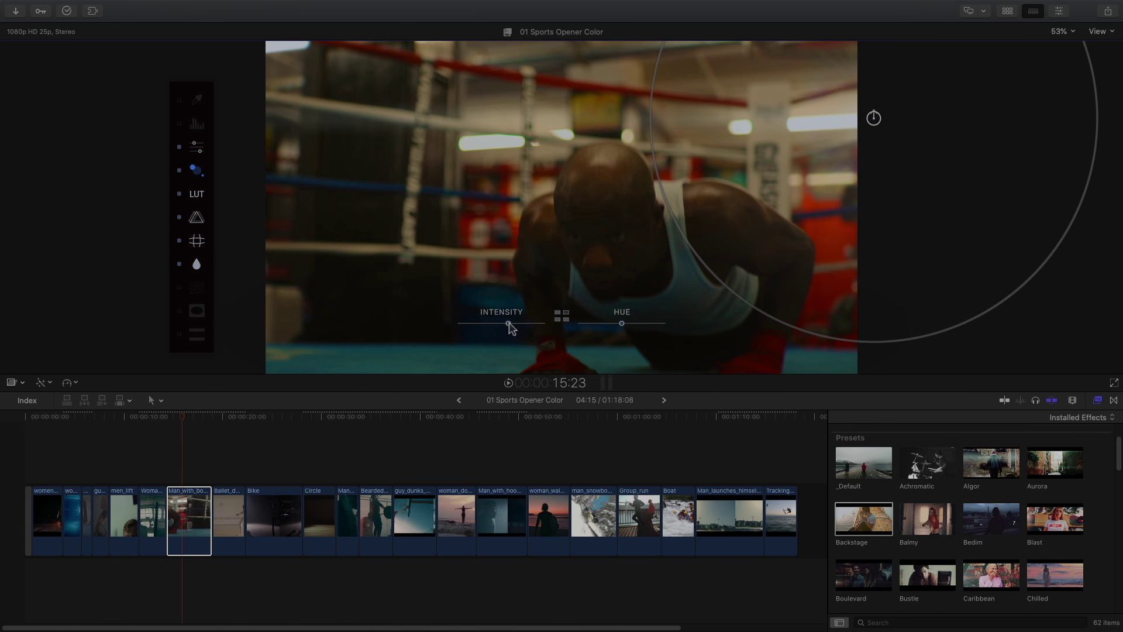
mouse_move(508, 324)
left_mouse_down()
mouse_move(534, 326)
mouse_move(520, 324)
left_mouse_up()
left_click(188, 417)
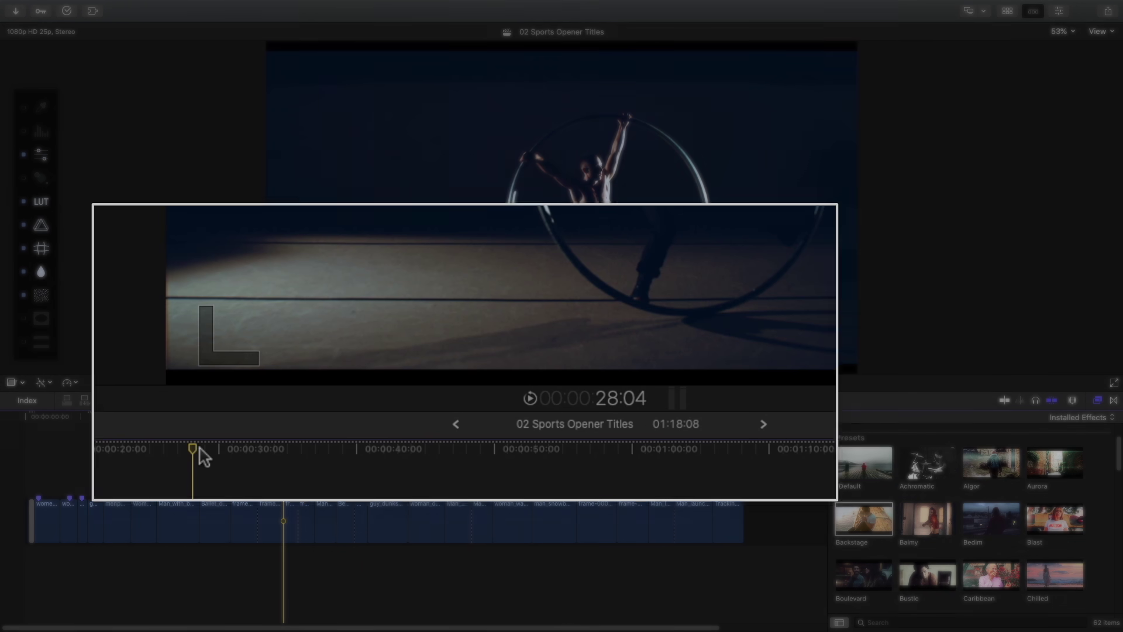
Step: Add an Effect Layer title above the clips at the start and apply the mFilmLook _Default look
mouse_move(195, 460)
left_mouse_down()
mouse_move(375, 475)
mouse_move(361, 457)
mouse_move(111, 472)
left_mouse_up()
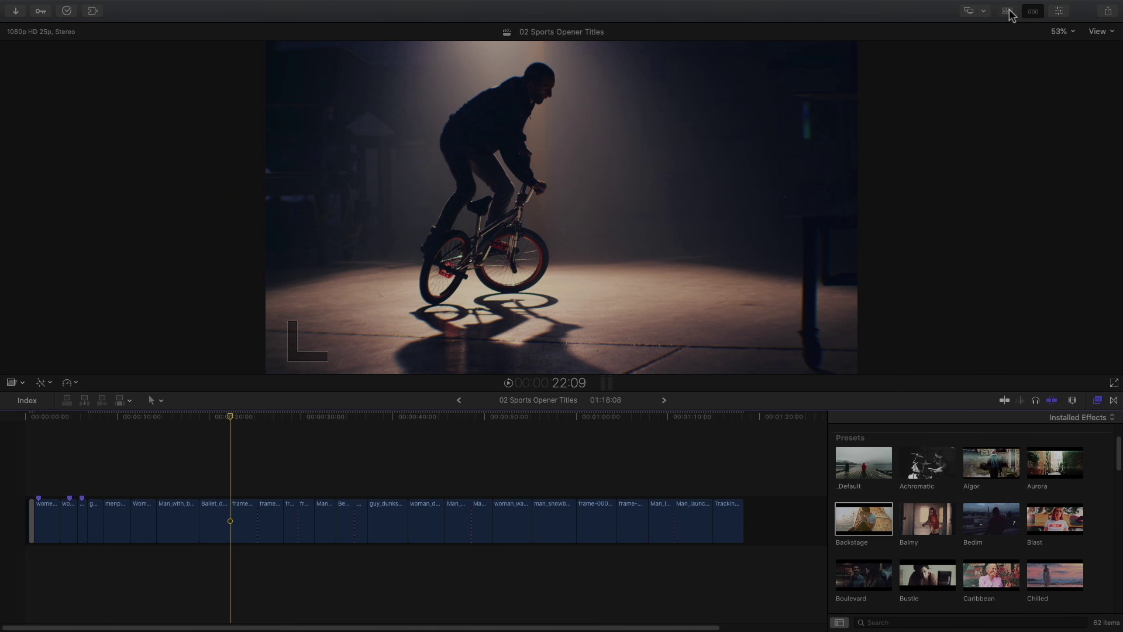
left_click(1008, 11)
left_click(7, 48)
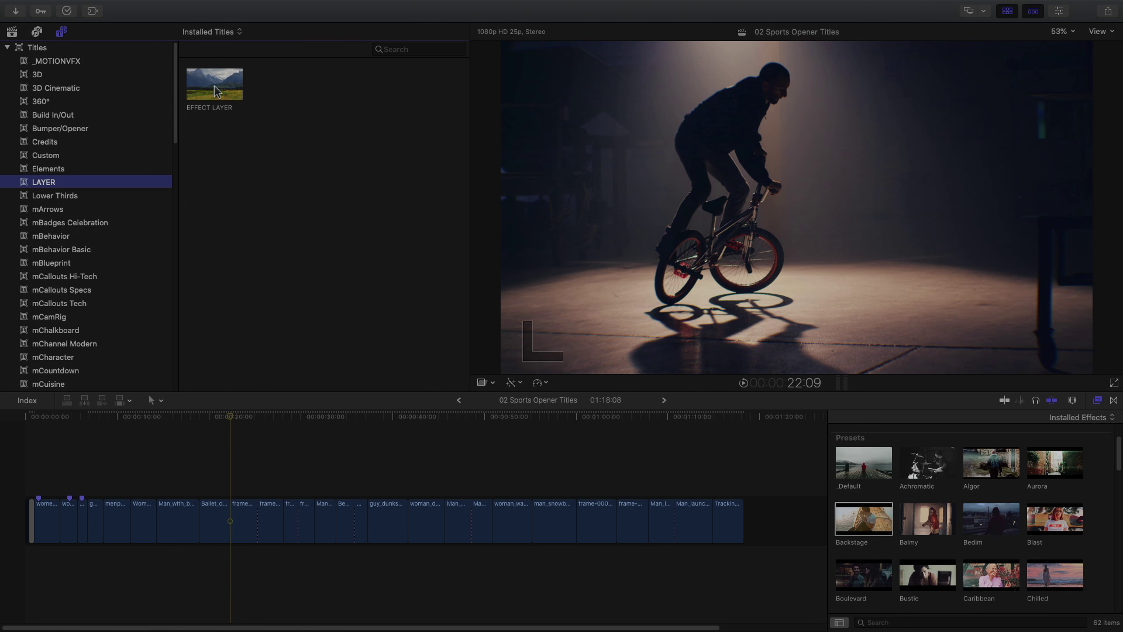
left_click_drag(215, 83, 232, 447)
left_click_drag(16, 469, 14, 475)
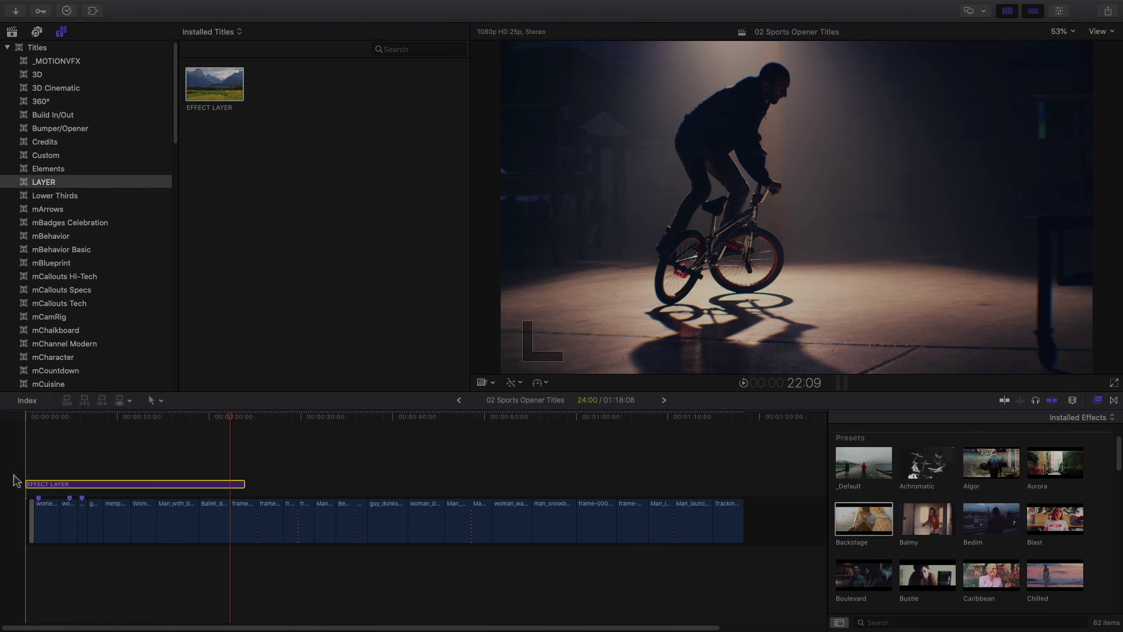
left_click_drag(244, 490, 459, 490)
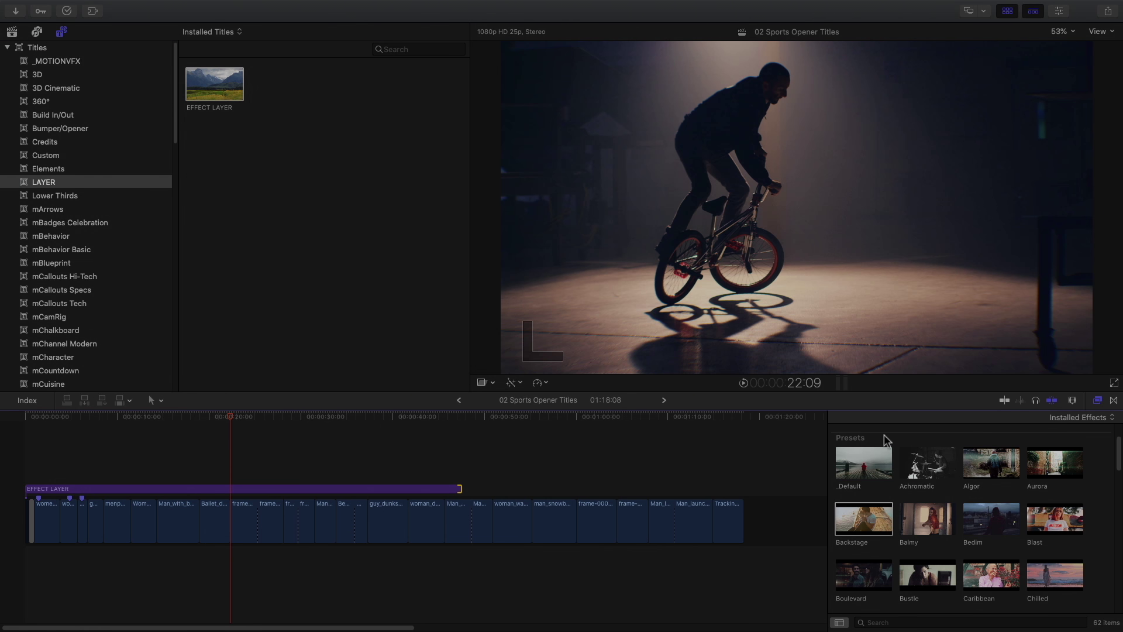
scroll(883, 434, "up", 2)
left_click_drag(874, 525, 423, 493)
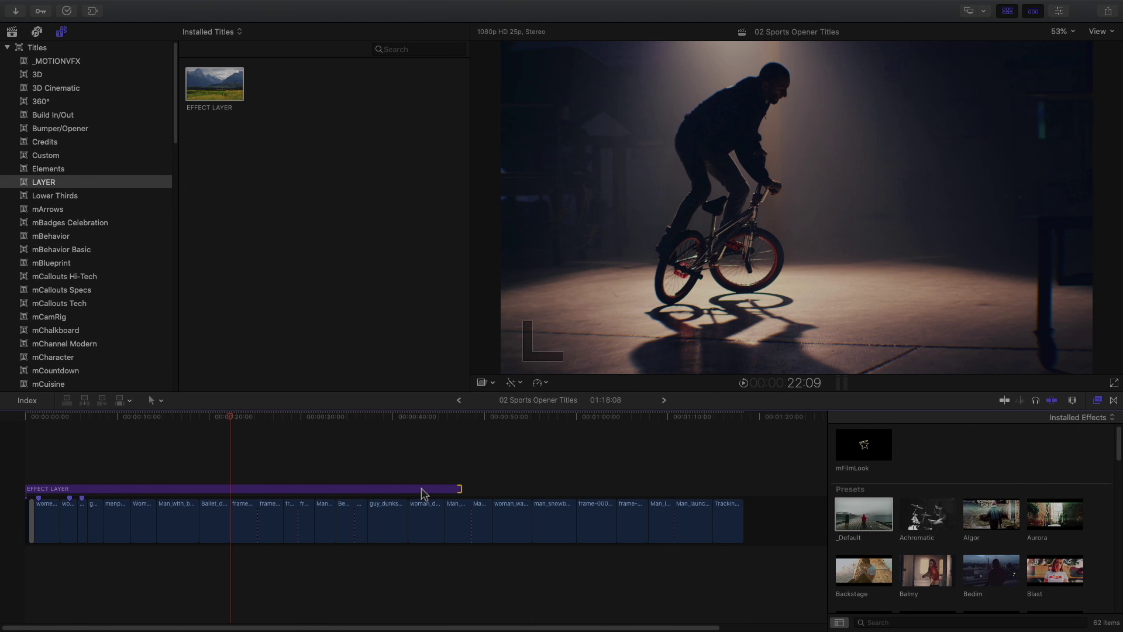
left_click(423, 493)
Step: Turn on the effect layer's letterbox and narrow it to 2.39:1
left_click(1006, 13)
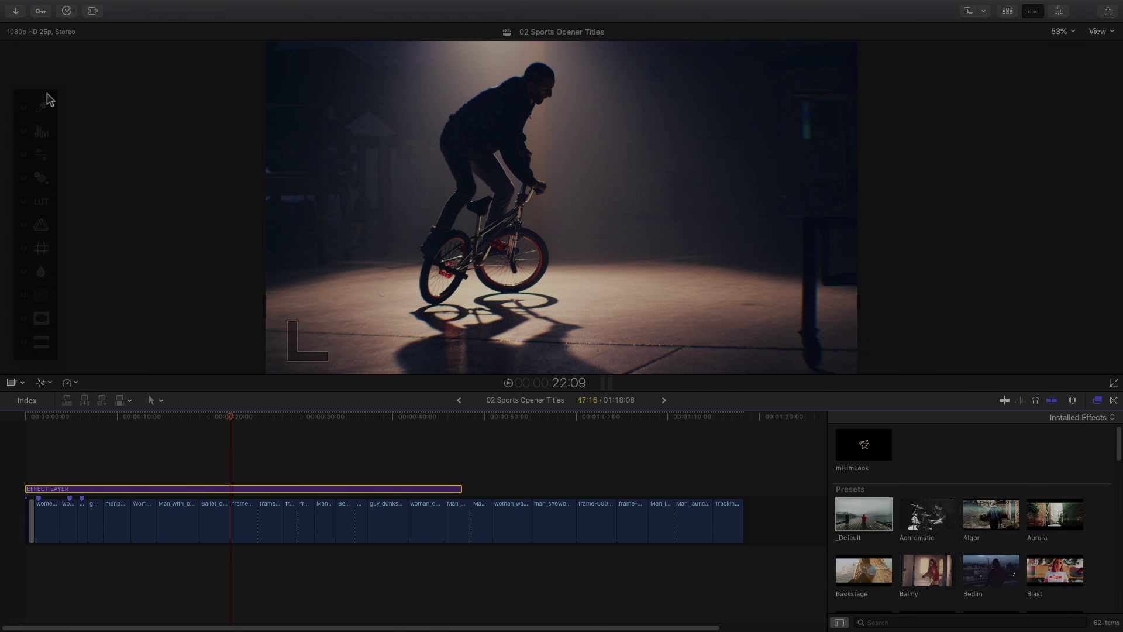
left_click_drag(49, 98, 194, 92)
left_click(169, 335)
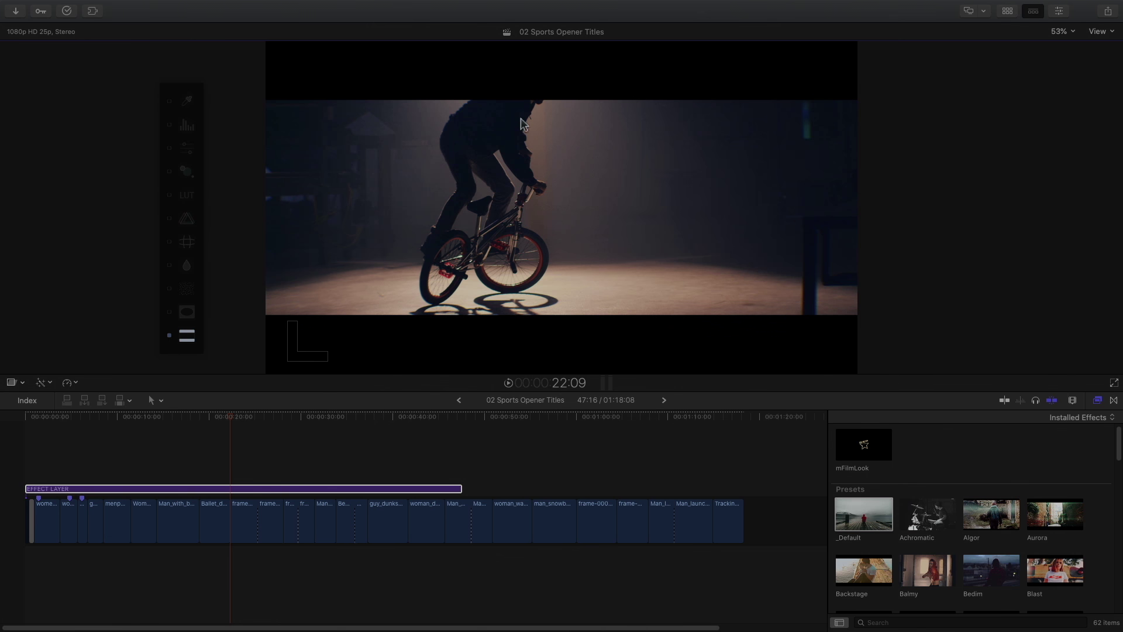
left_click(186, 335)
left_click_drag(561, 99, 562, 84)
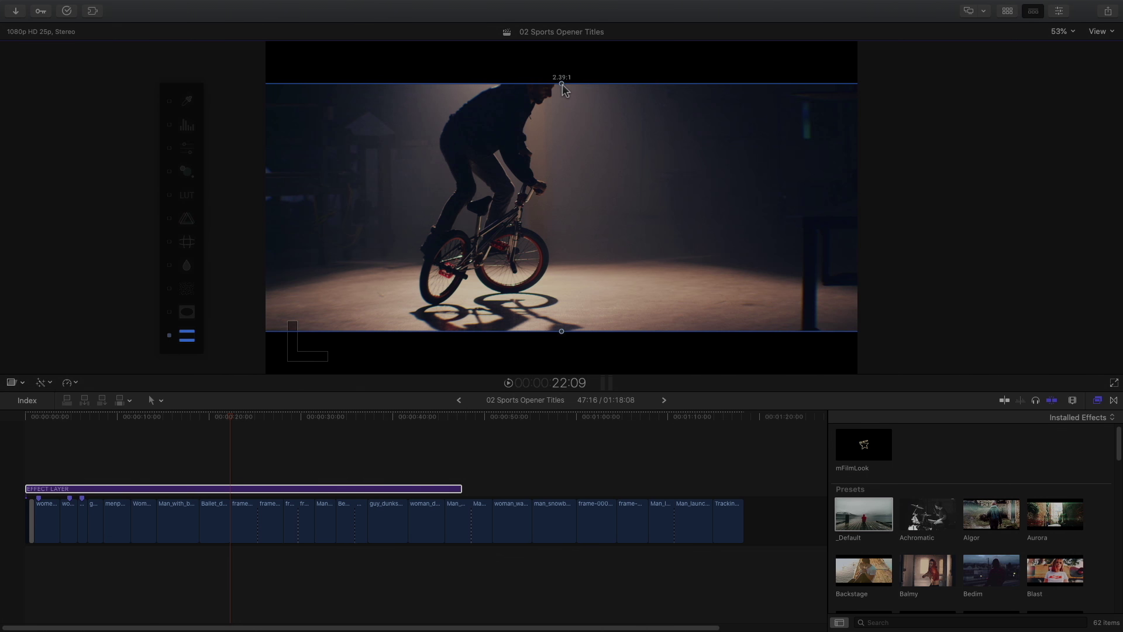
Step: Extend the effect layer across the whole clip sequence so it ends at 01:18:08
left_click_drag(229, 426, 507, 427)
left_click_drag(461, 488, 677, 485)
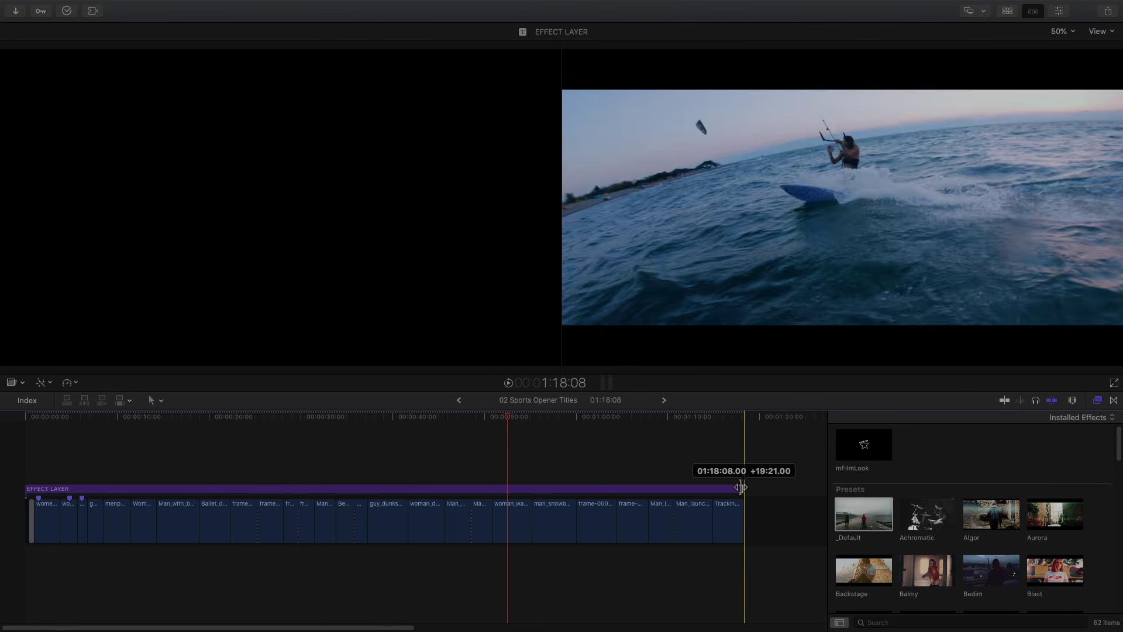
left_click_drag(740, 487, 740, 487)
left_click_drag(536, 420, 60, 419)
key("super+5")
Step: Show the mIntro Glitch titles in the Titles browser with the category list hidden
left_click(1006, 12)
scroll(81, 246, "down", 10)
scroll(80, 247, "down", 4)
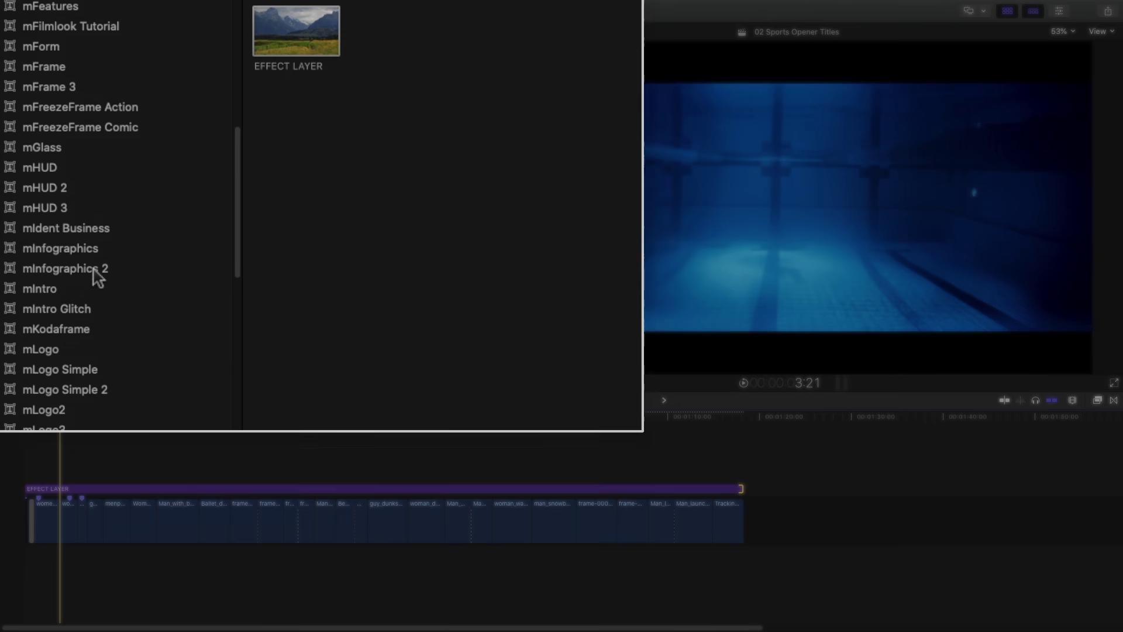
scroll(81, 287, "down", 1)
left_click(82, 285)
left_click(61, 32)
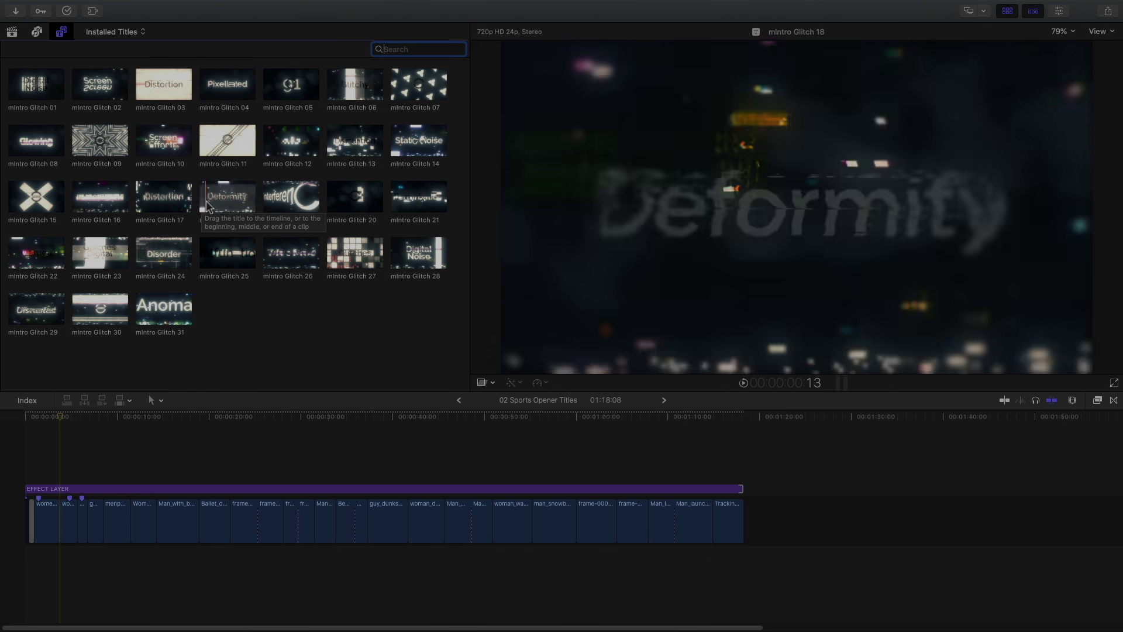
Step: Add mIntro Glitch 15 at the timeline start and trim it to end at 01:17
left_click(15, 421)
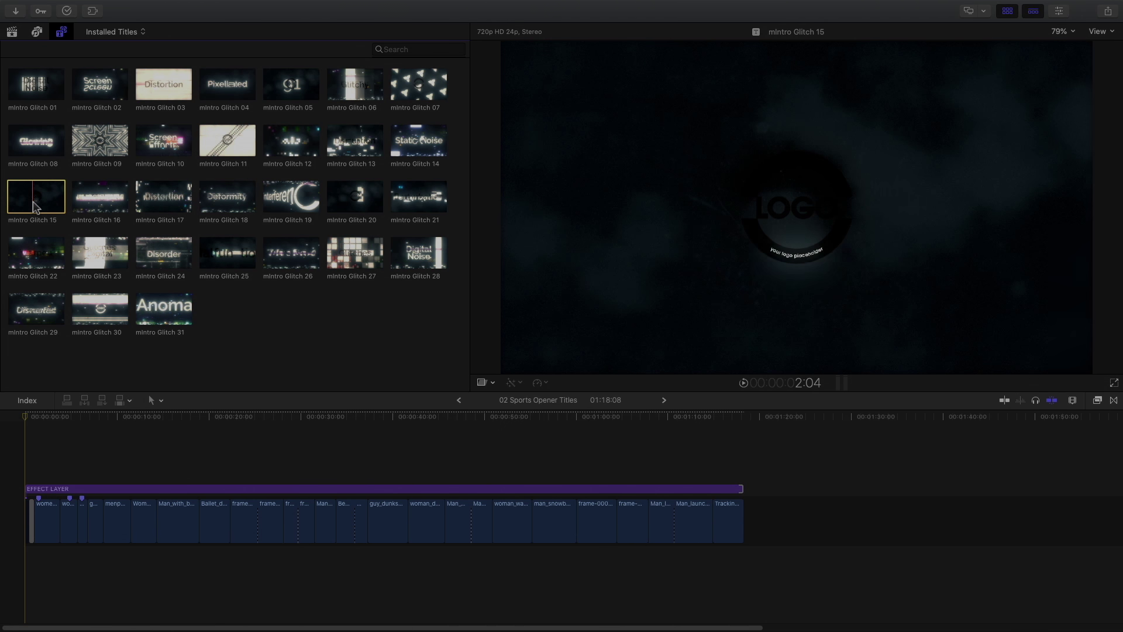
left_click_drag(35, 205, 23, 491)
key("super+equal")
key("super+equal")
key("super+equal")
key("super+equal")
left_click_drag(758, 488, 240, 489)
left_click_drag(30, 416, 138, 419)
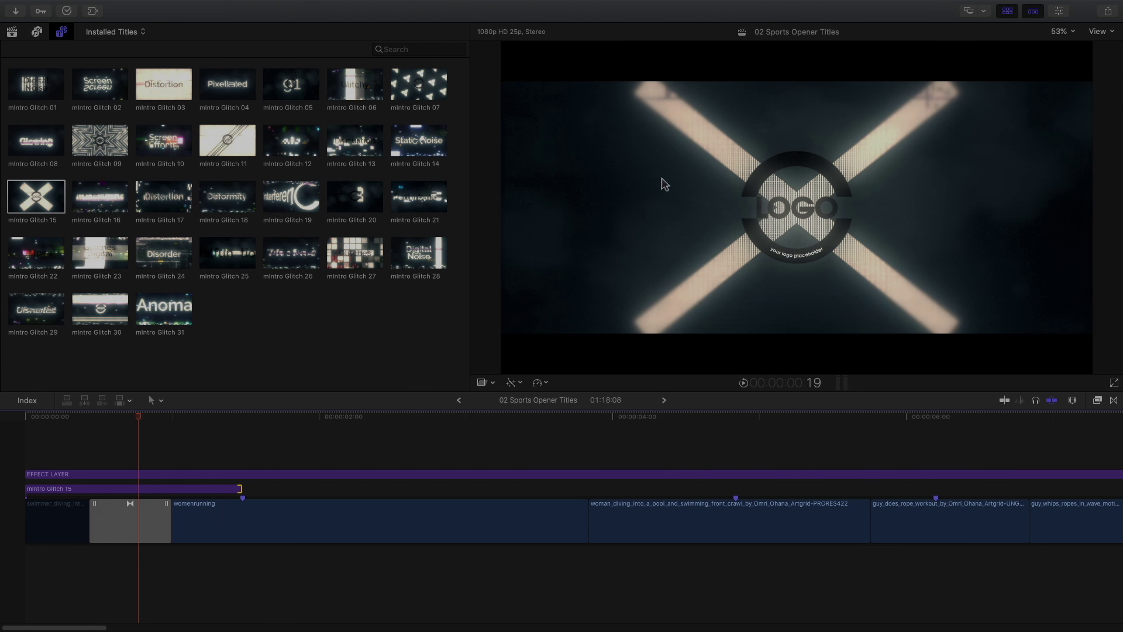
Step: Try the title's animation and intro options in the inspector, keeping In/Out animation and Intro Type on Logo
left_click(1061, 13)
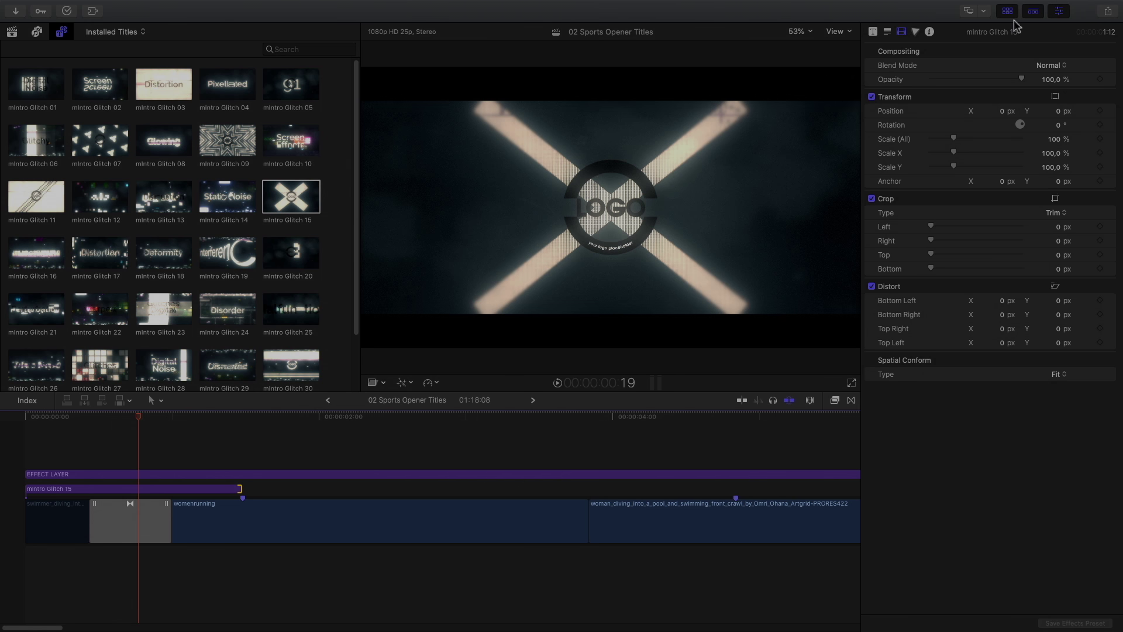
left_click(873, 31)
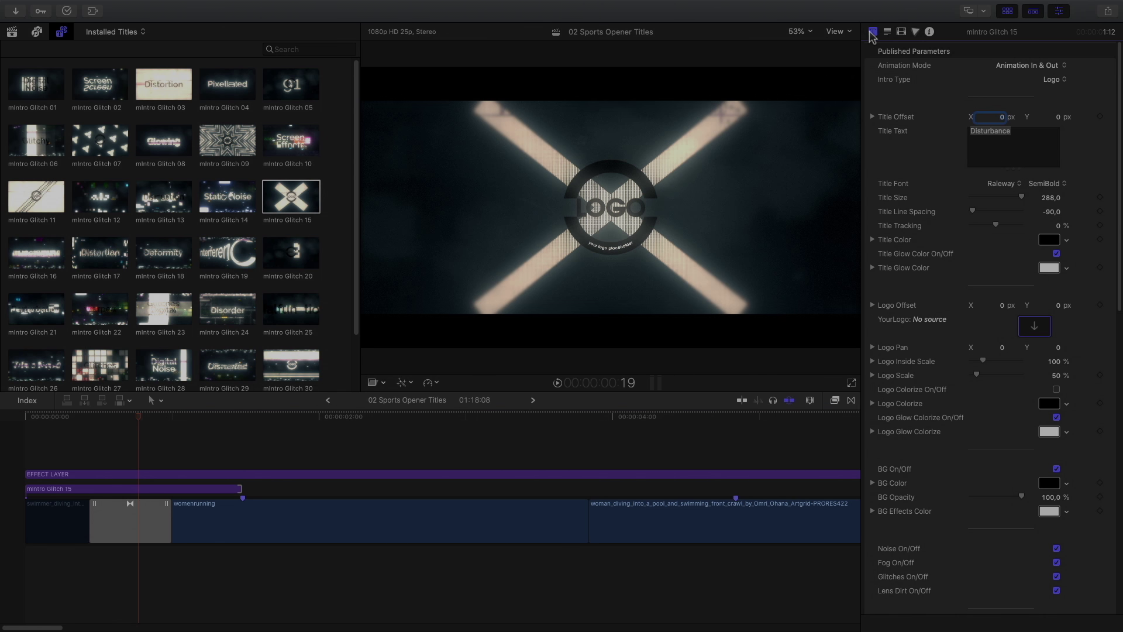
left_click(1011, 64)
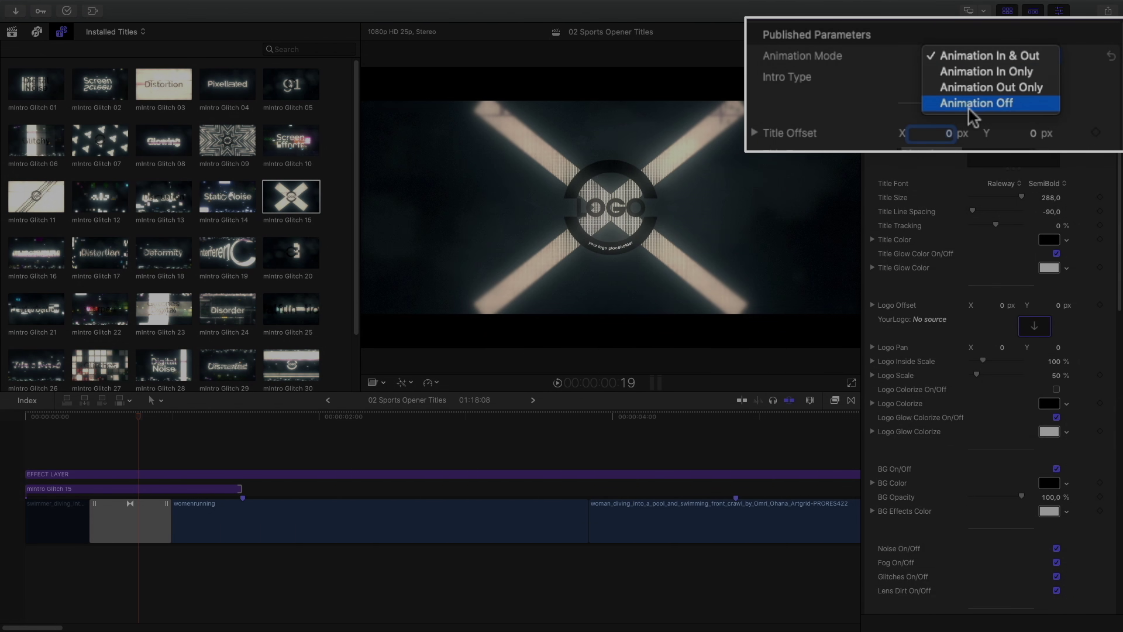
left_click(965, 54)
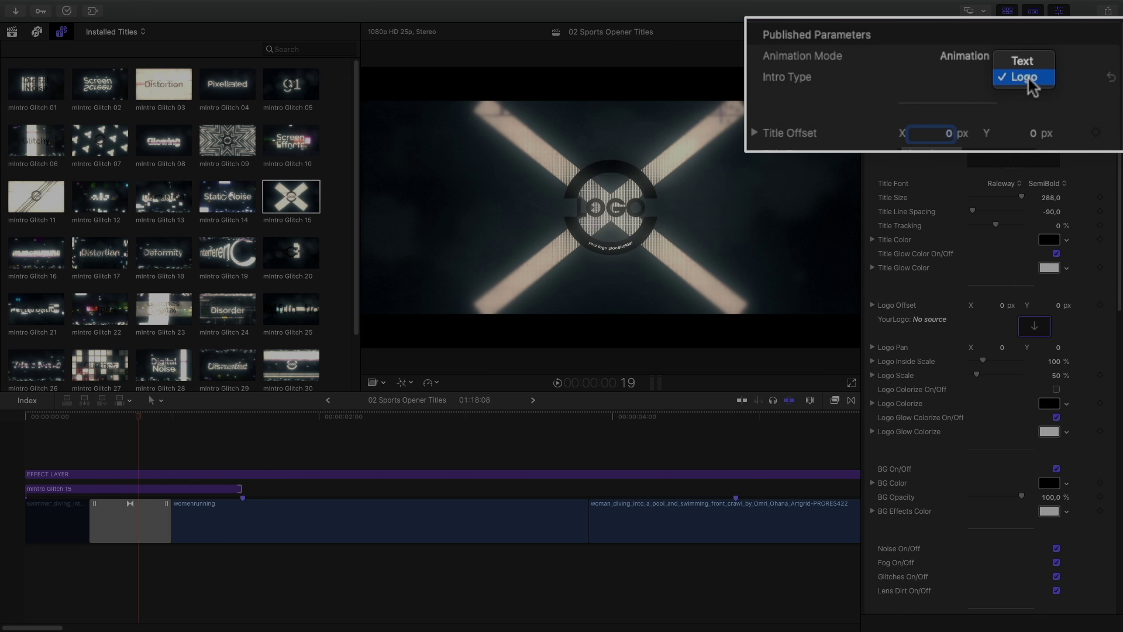
left_click(1027, 62)
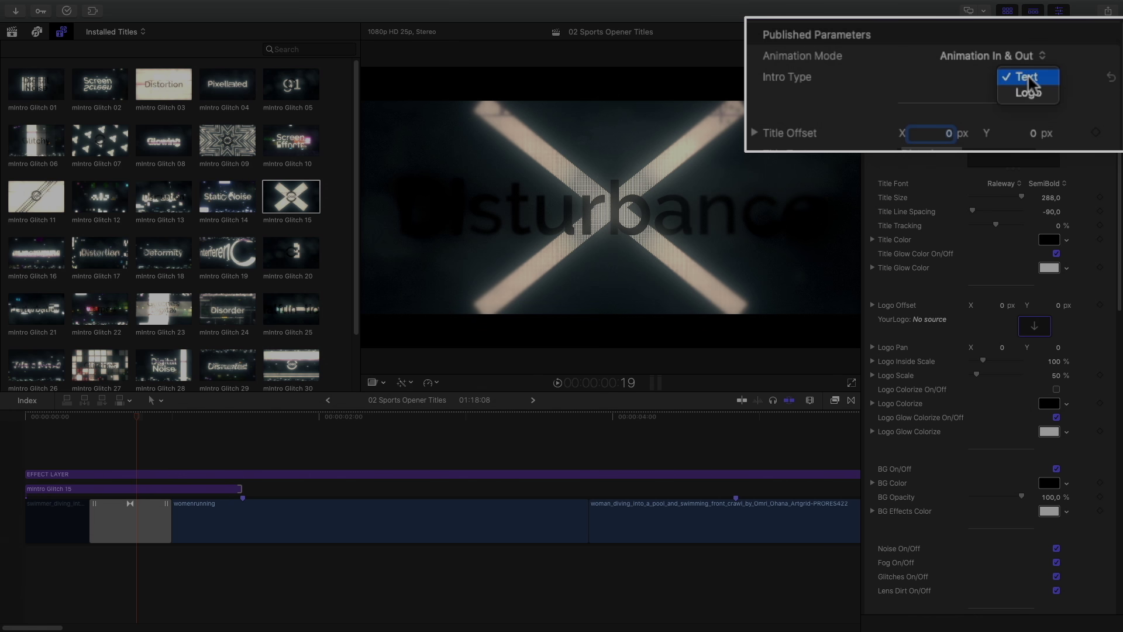
left_click(1030, 94)
left_click(944, 151)
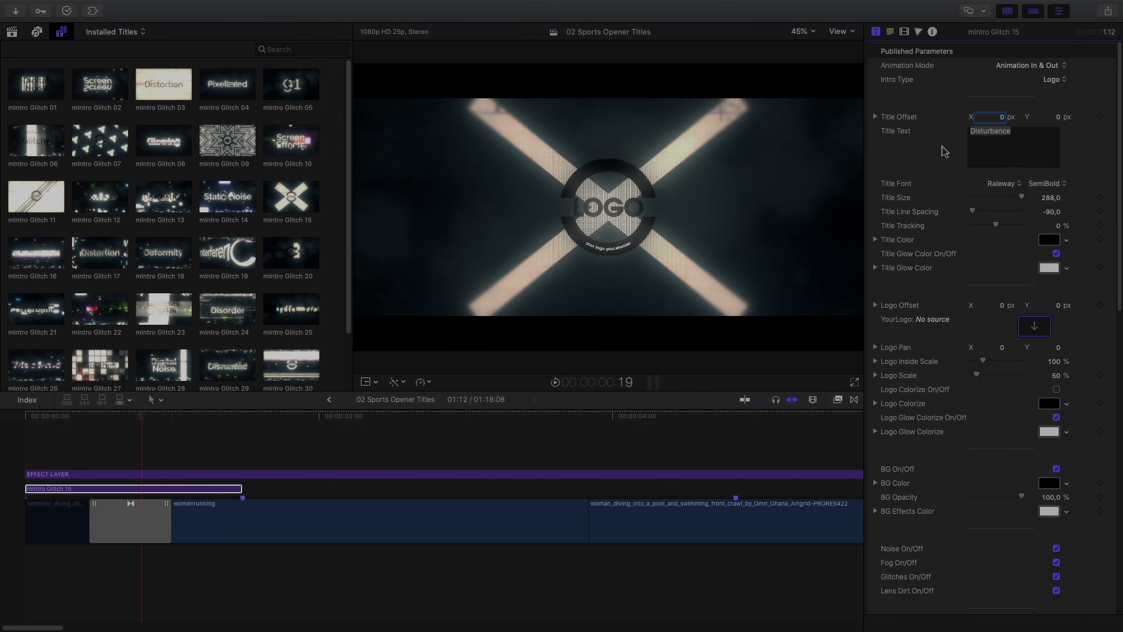
scroll(944, 150, "down", 5)
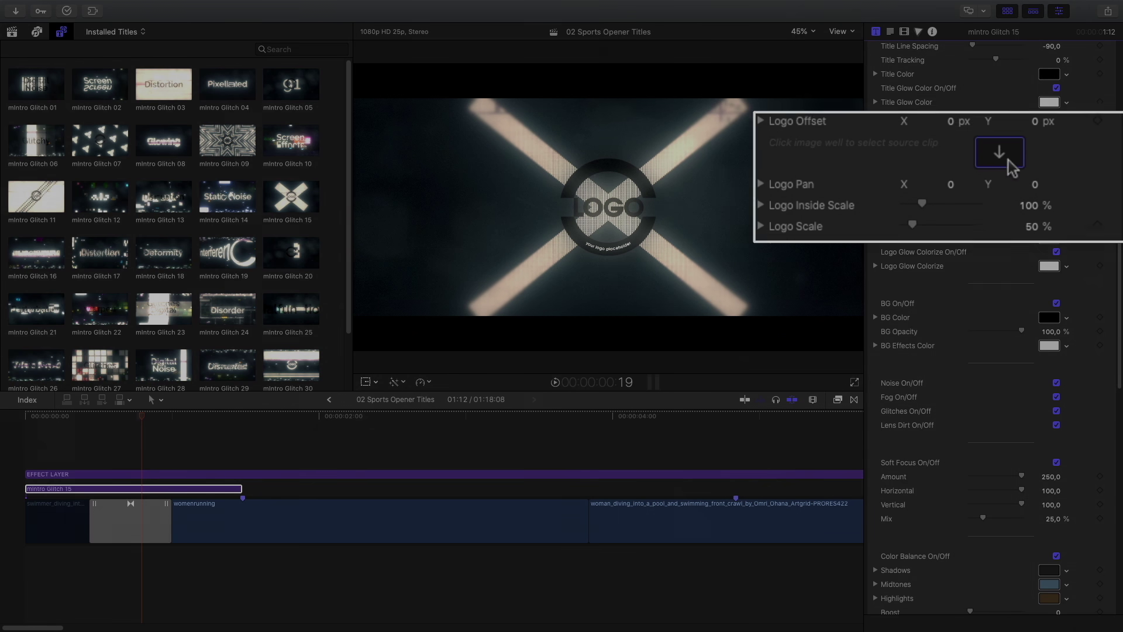
Step: Use the logo_motionVFX still as the title's logo, with 83% inside scale and 54% logo scale
left_click(1034, 160)
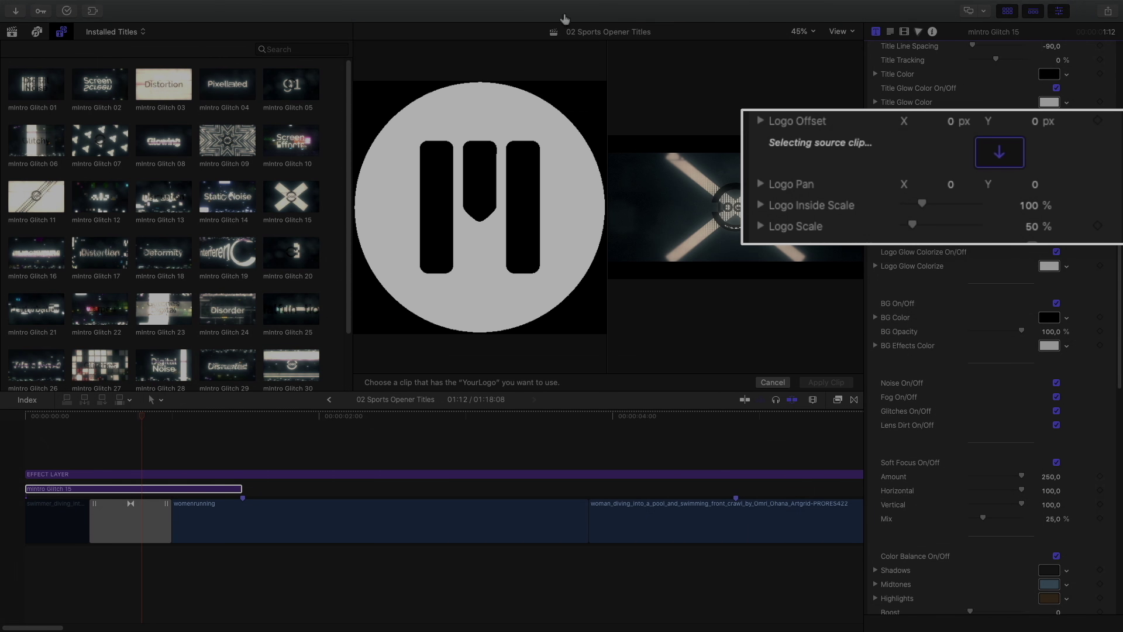
left_click(12, 32)
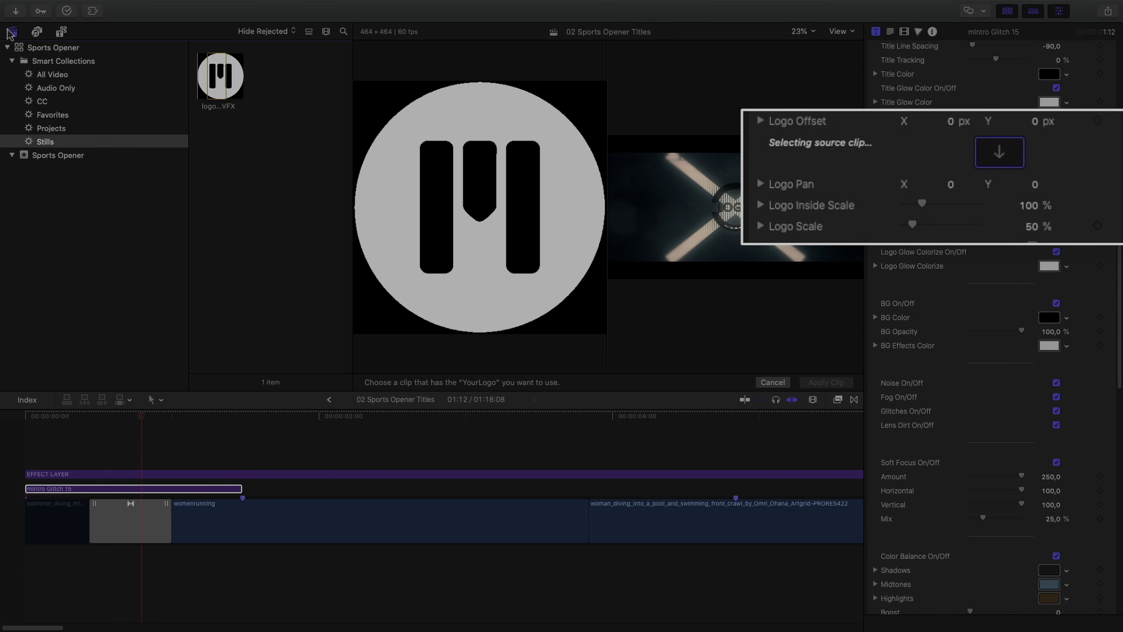
left_click(217, 88)
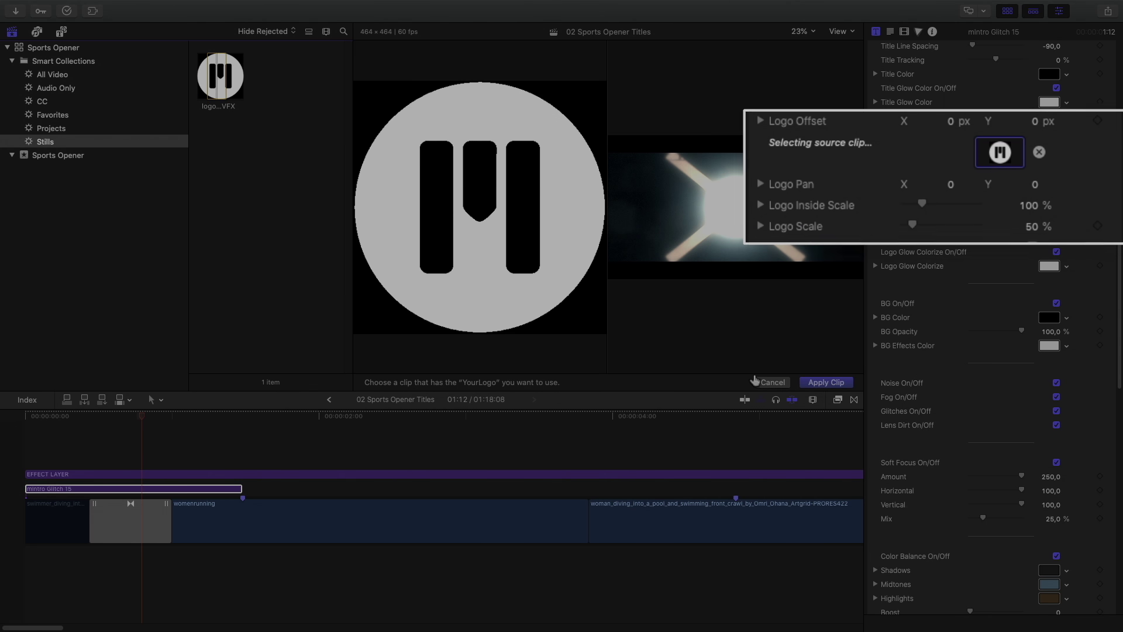
left_click(825, 383)
left_click(1007, 11)
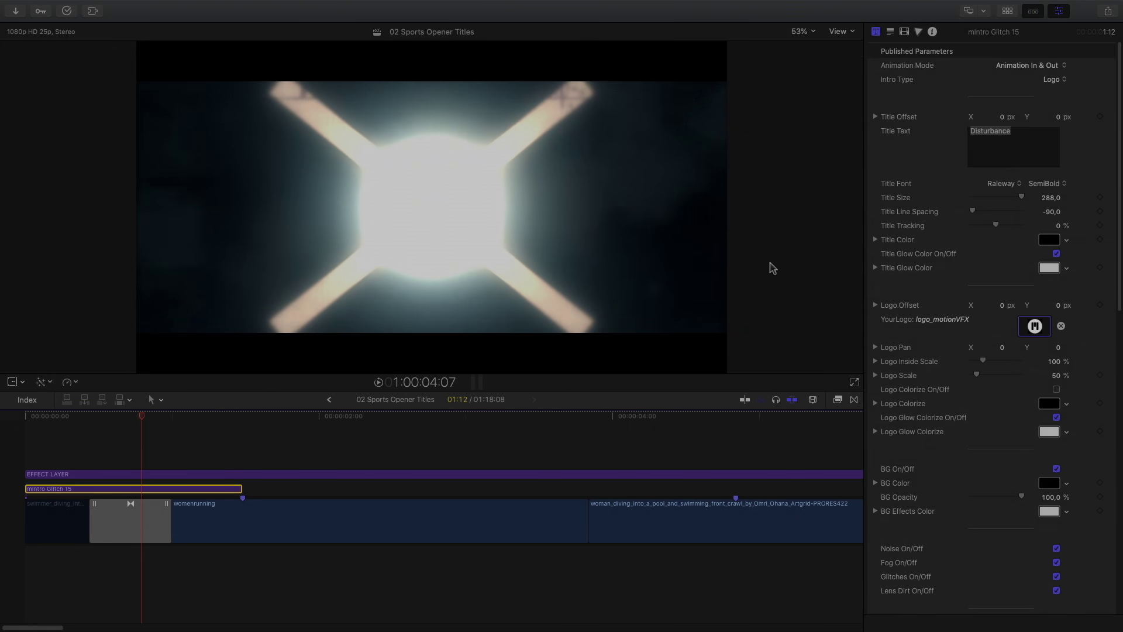
left_click_drag(142, 420, 106, 421)
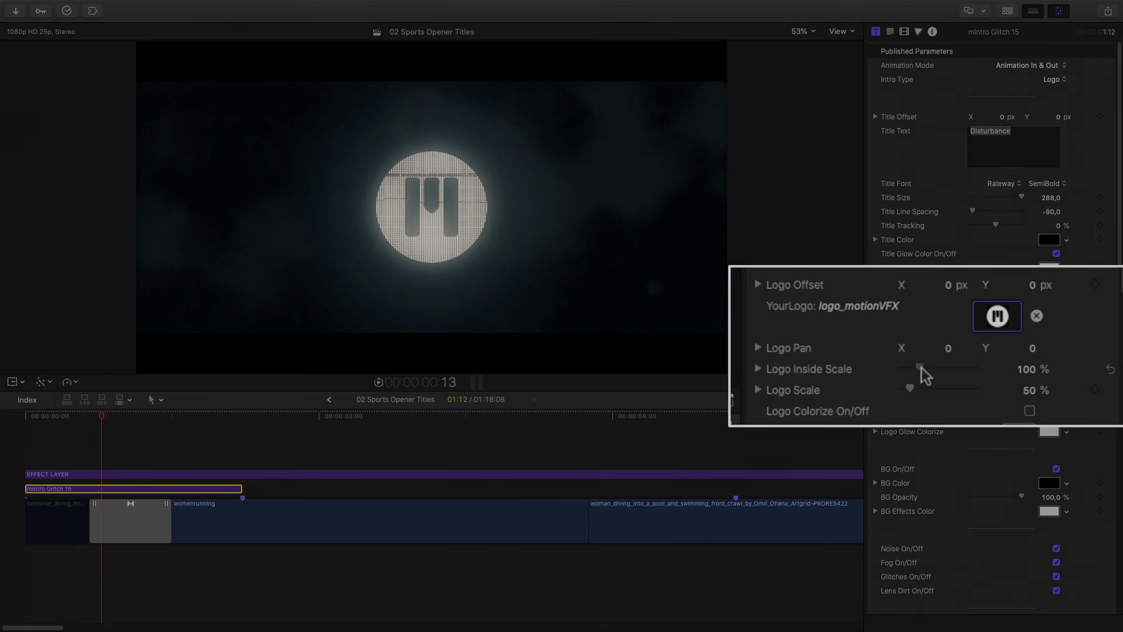
mouse_move(984, 363)
left_mouse_down()
mouse_move(996, 362)
mouse_move(918, 368)
mouse_move(915, 386)
mouse_move(903, 386)
mouse_move(980, 379)
left_mouse_up()
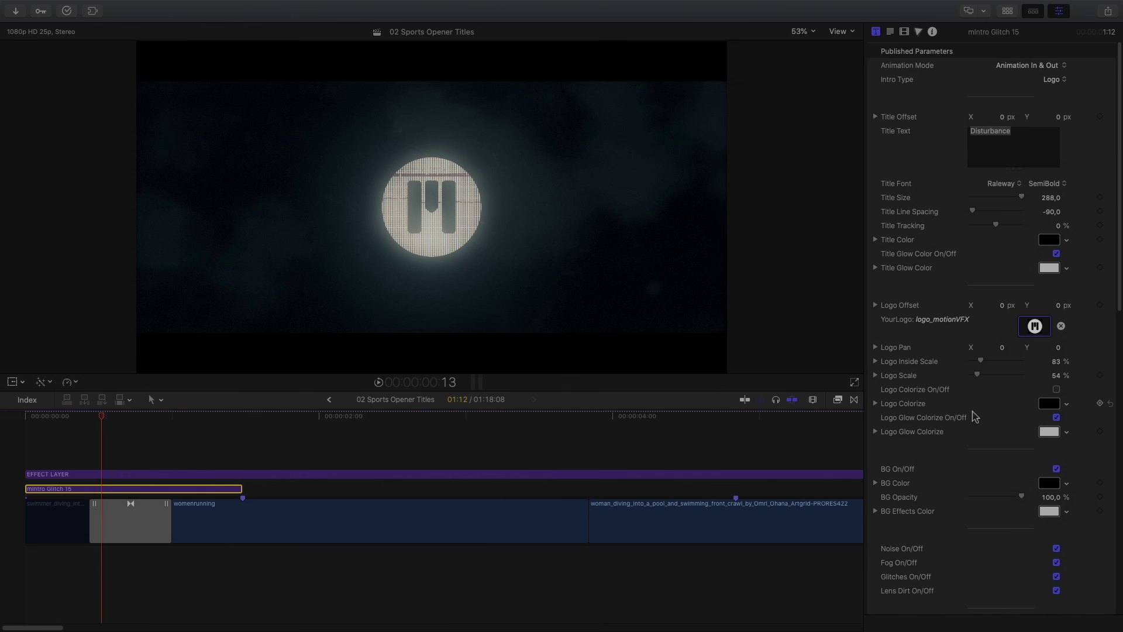
Step: Adjust Glint 1 exposure, orange tint, streaks and size, plus Glint 2 tint and streaks
scroll(974, 418, "down", 5)
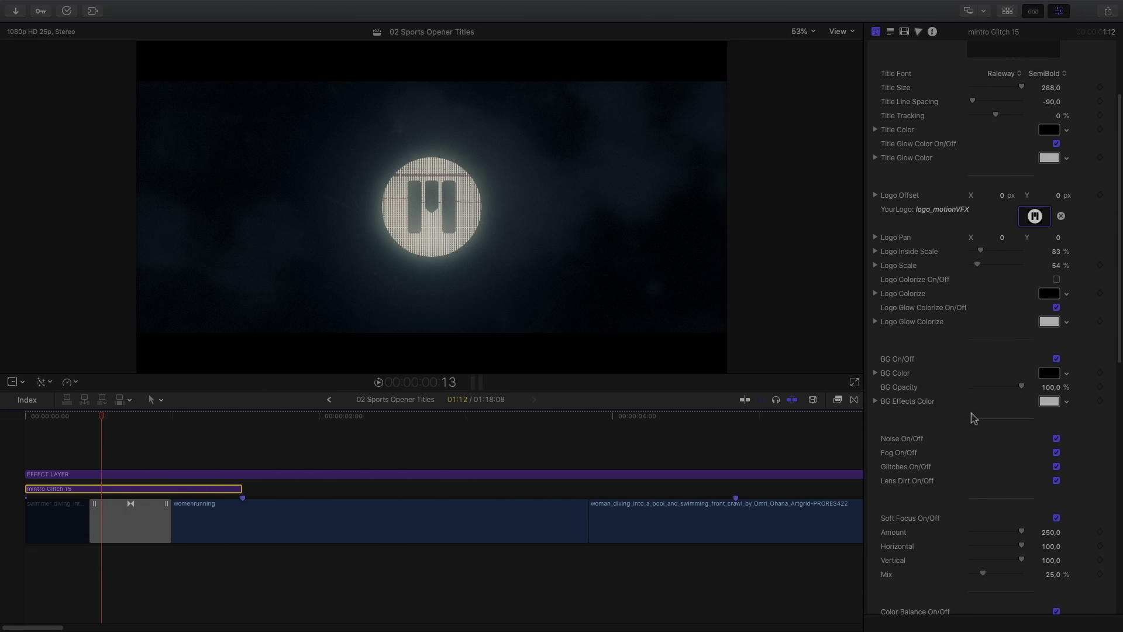
left_click_drag(59, 418, 64, 418)
scroll(951, 436, "down", 20)
mouse_move(993, 295)
left_mouse_down()
mouse_move(980, 301)
mouse_move(994, 299)
left_mouse_up()
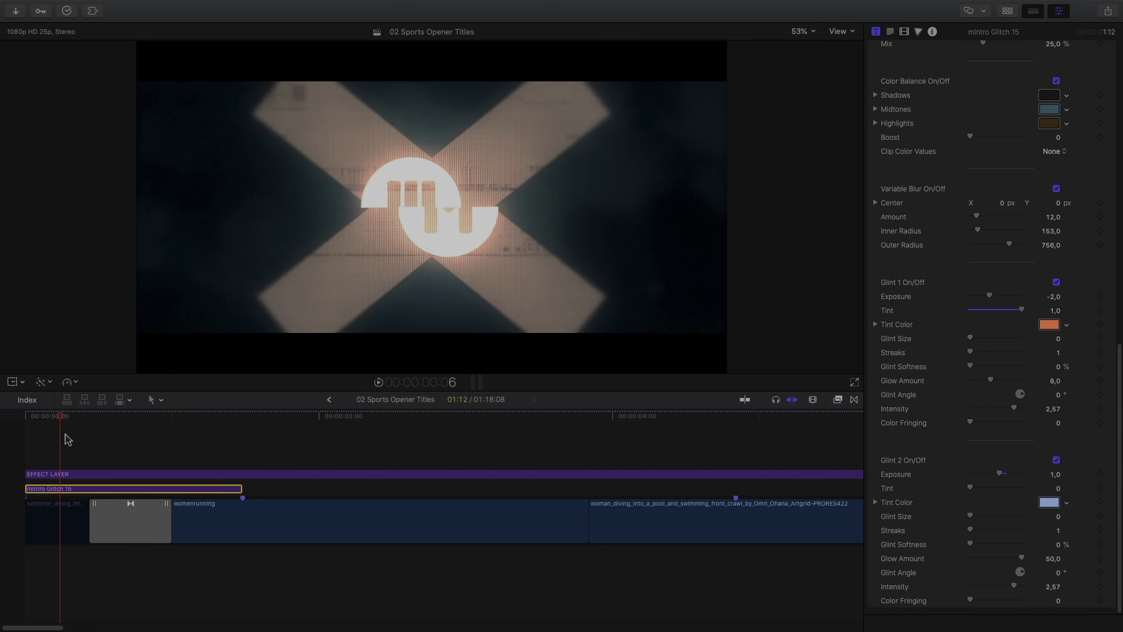
left_click_drag(970, 352, 982, 355)
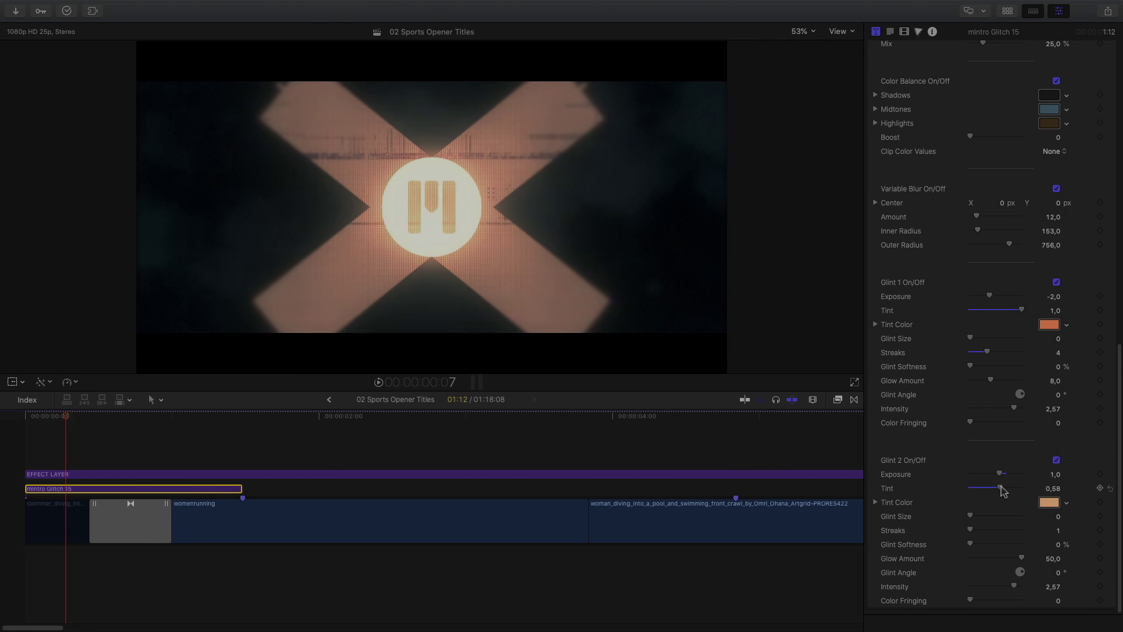
left_click_drag(970, 528, 972, 522)
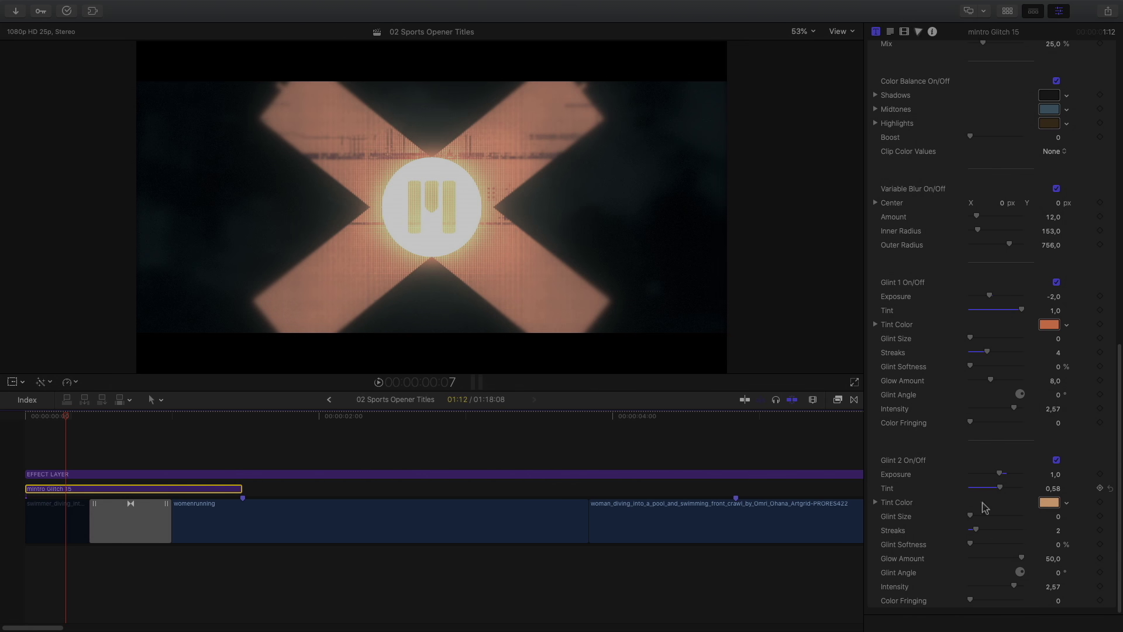
left_click_drag(969, 338, 974, 339)
left_click_drag(153, 426, 164, 427)
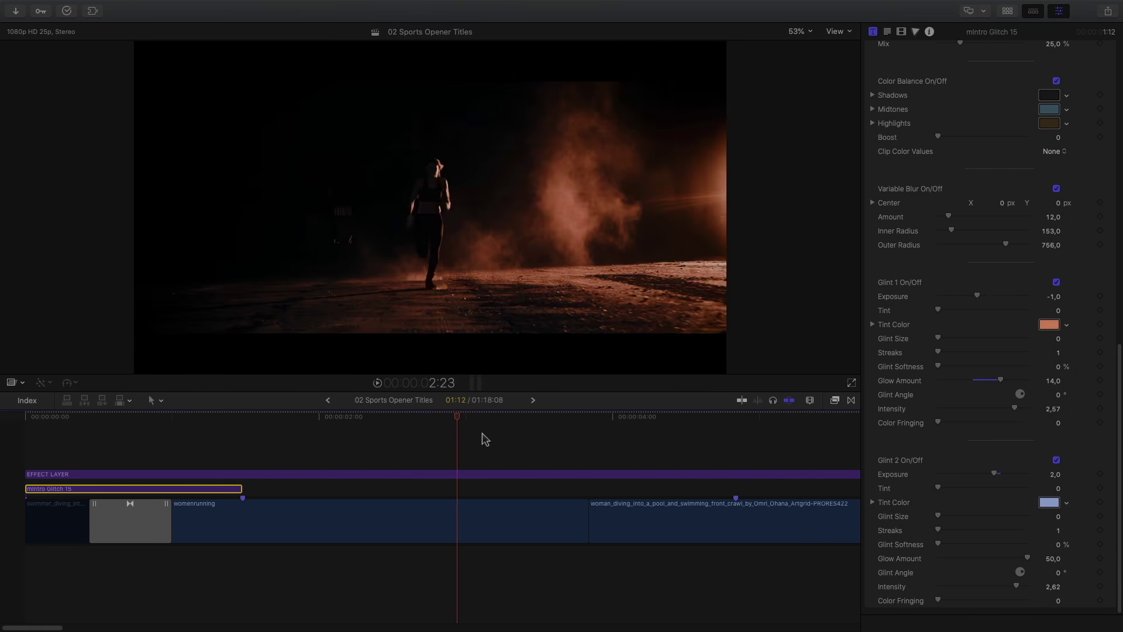
left_click(711, 465)
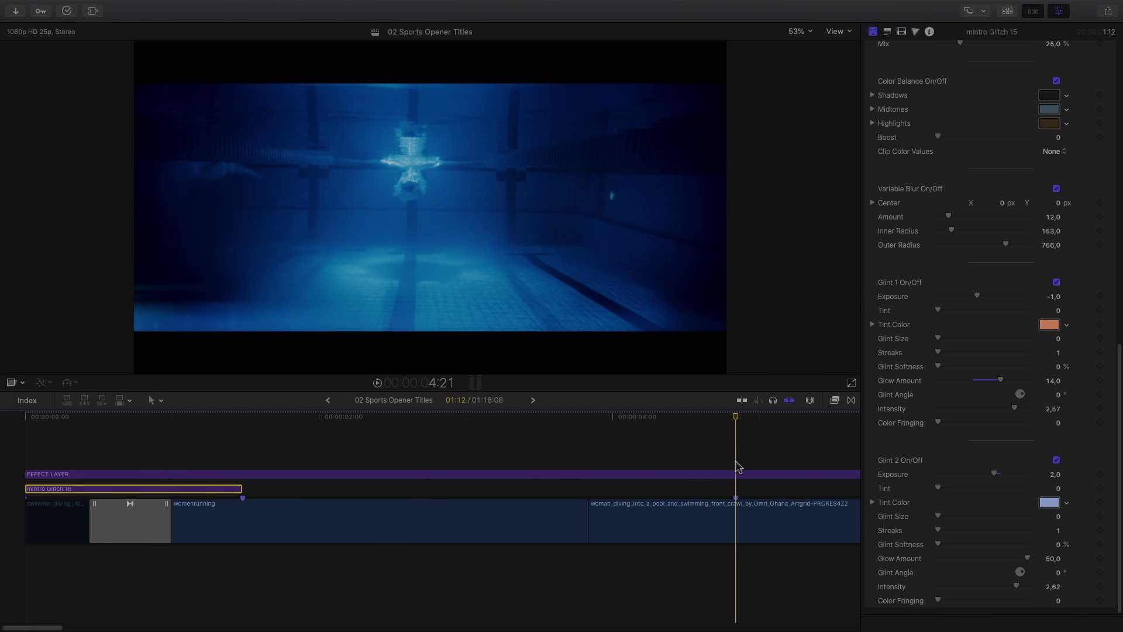
left_click(1008, 11)
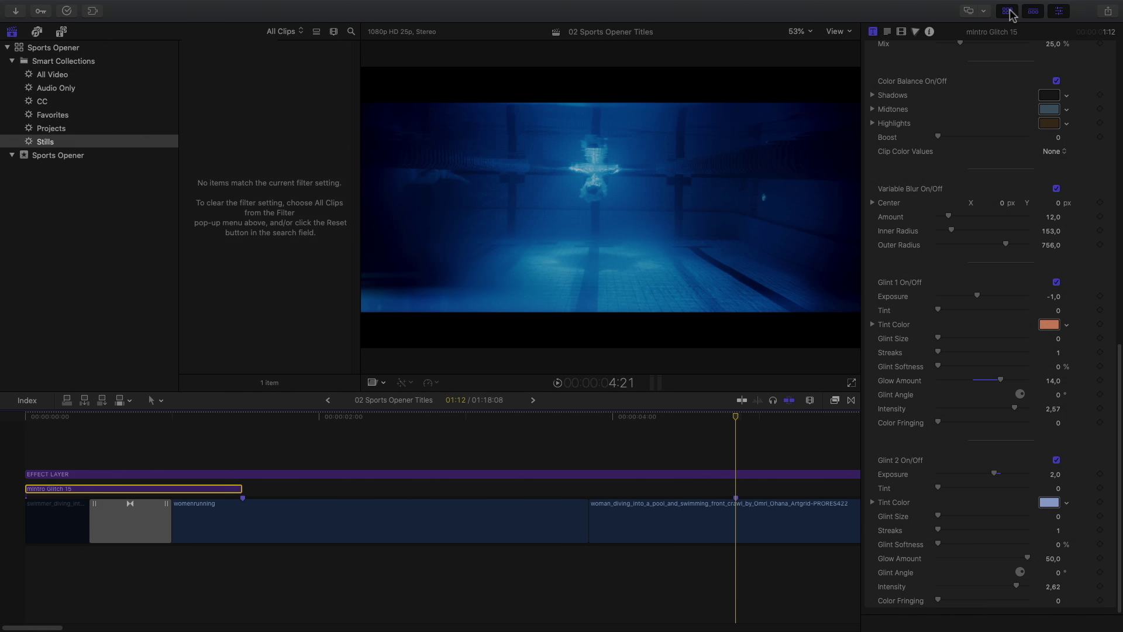
Step: Add the mIntro Glitch 02 title to the timeline and shorten it
left_click(62, 32)
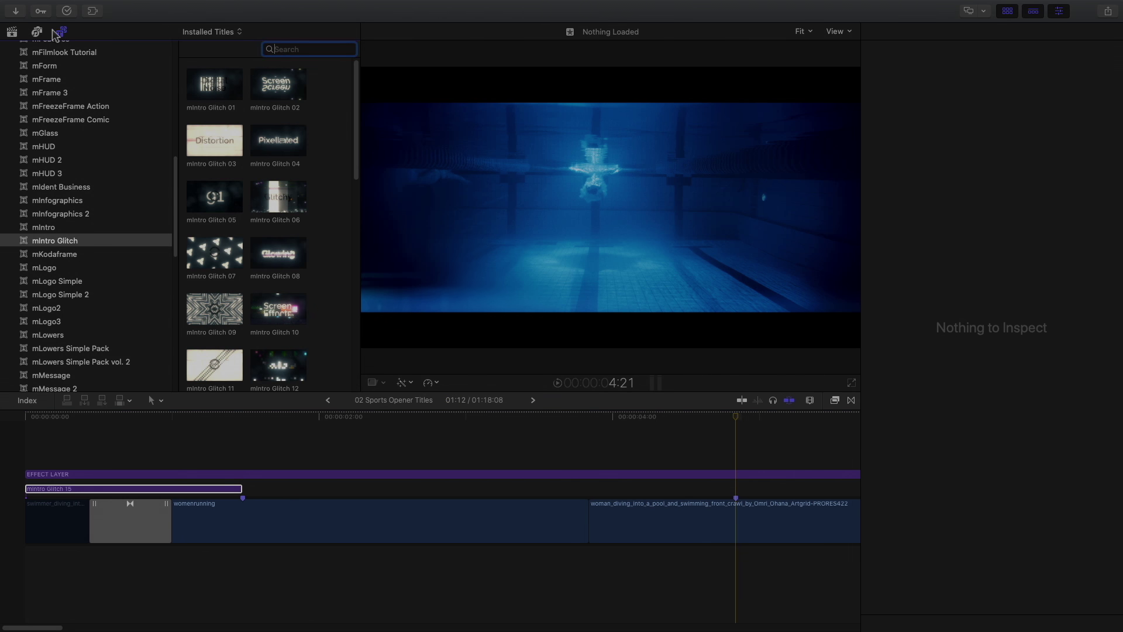
left_click(62, 32)
left_click_drag(100, 84, 242, 489)
left_click(1008, 11)
left_click(122, 417)
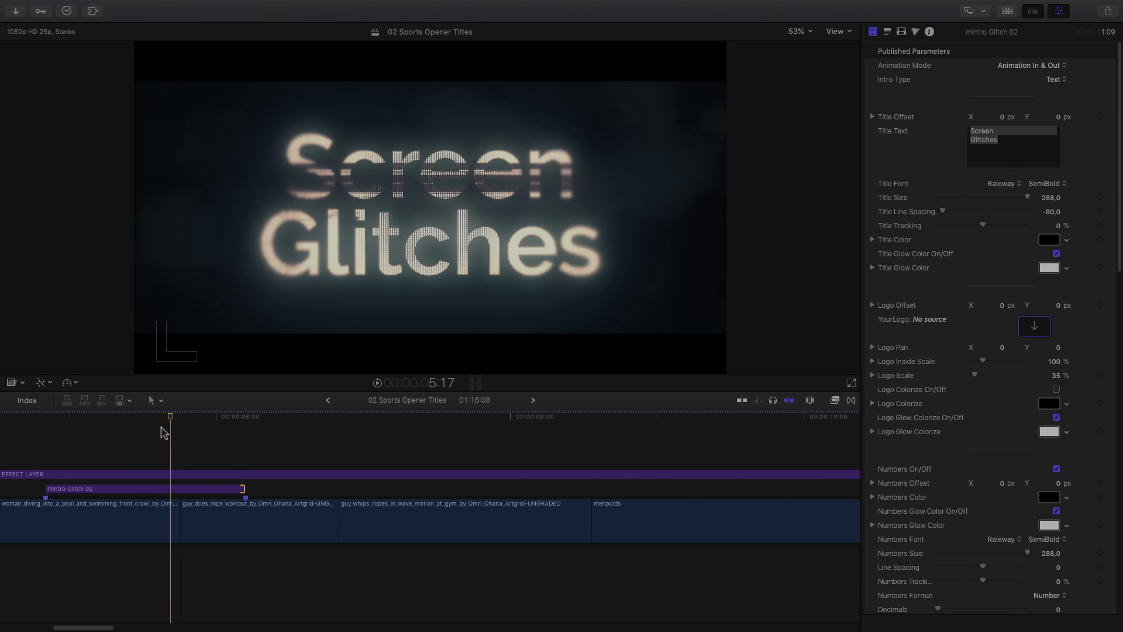
Step: Set the title text to 'PUSH YOUR LIMITS', reduce its size, and play it back
left_click(154, 489)
type("PUSH YOUR ")
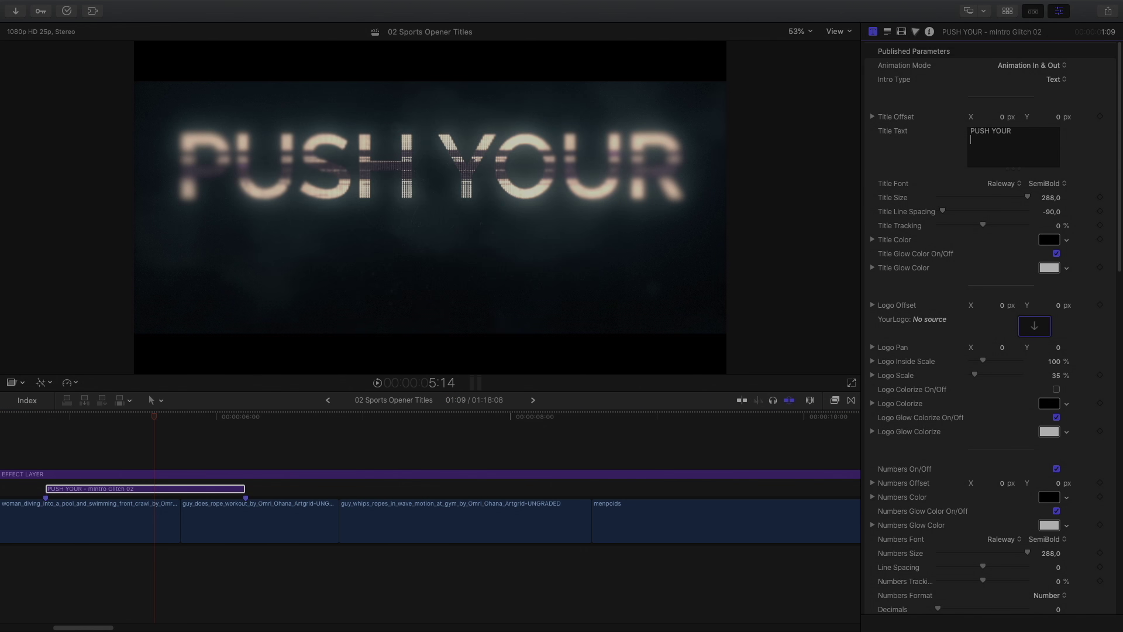
type("LIMITS")
left_click_drag(1002, 199, 983, 200)
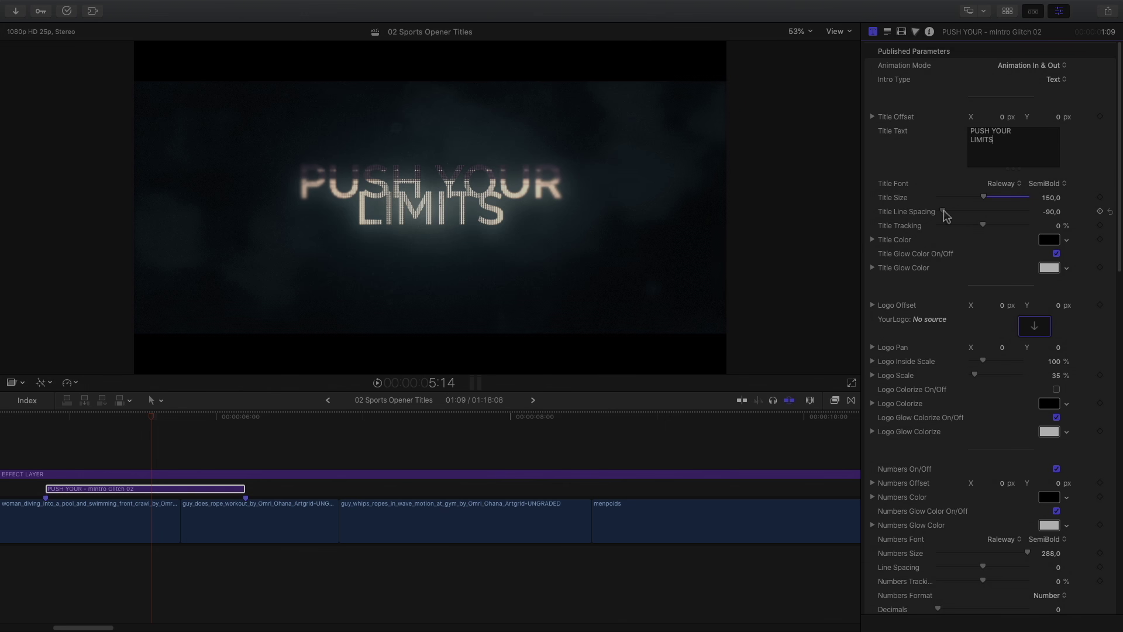
left_click(26, 416)
key("space")
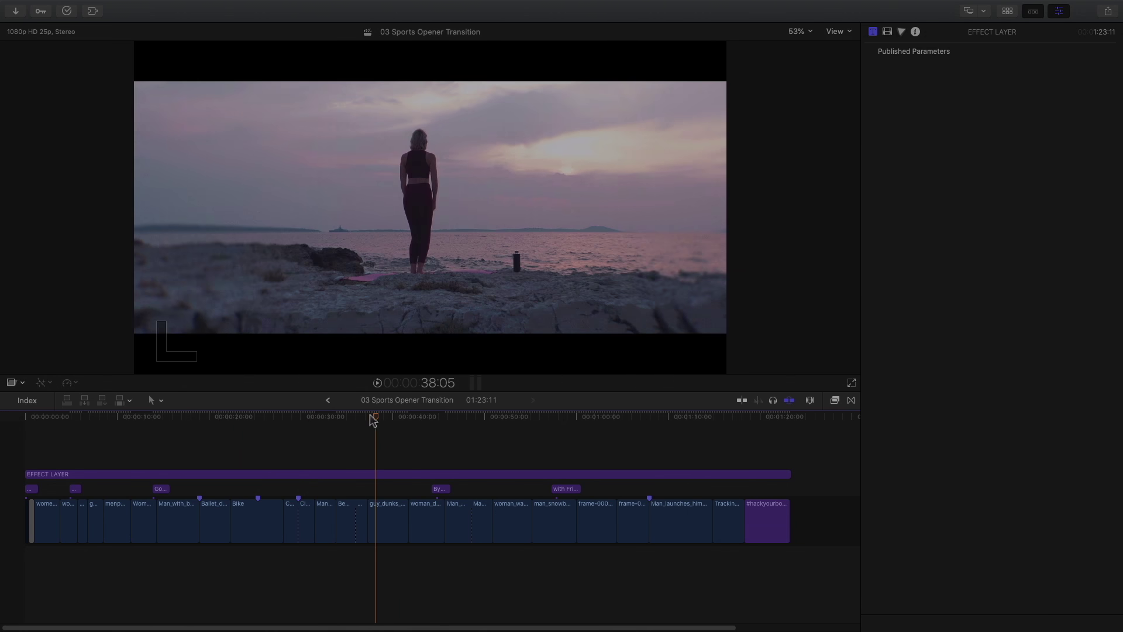
left_click(217, 416)
left_click_drag(218, 416, 188, 416)
key("space")
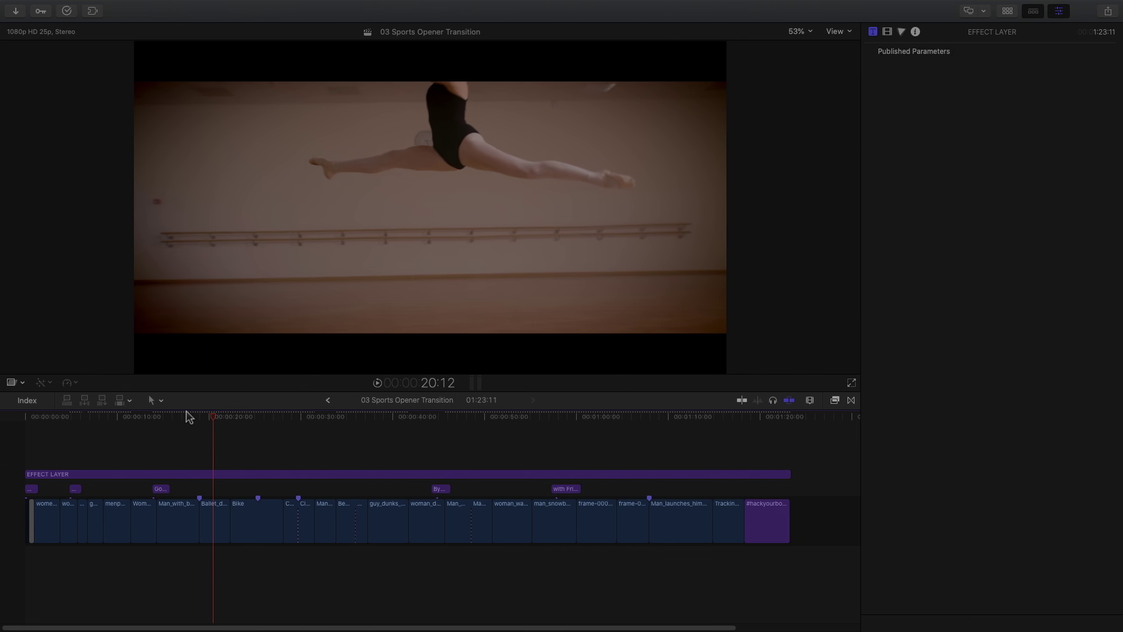
left_click(201, 421)
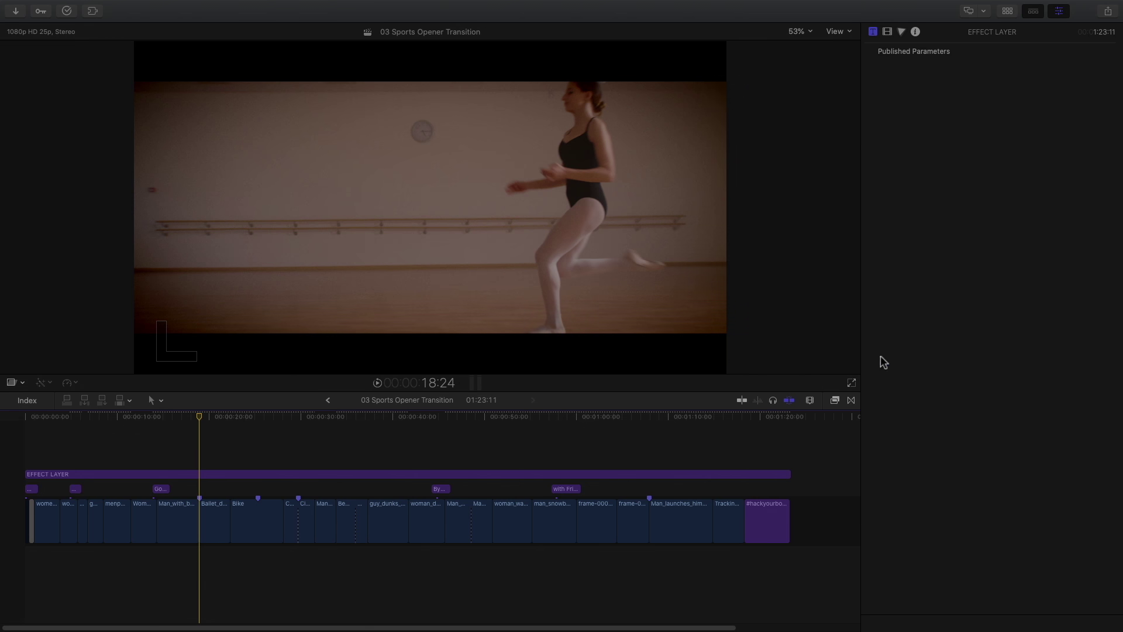
Step: Show the 31 mTransition Scrub transitions in the Transitions browser and scroll through their thumbnails
left_click(851, 401)
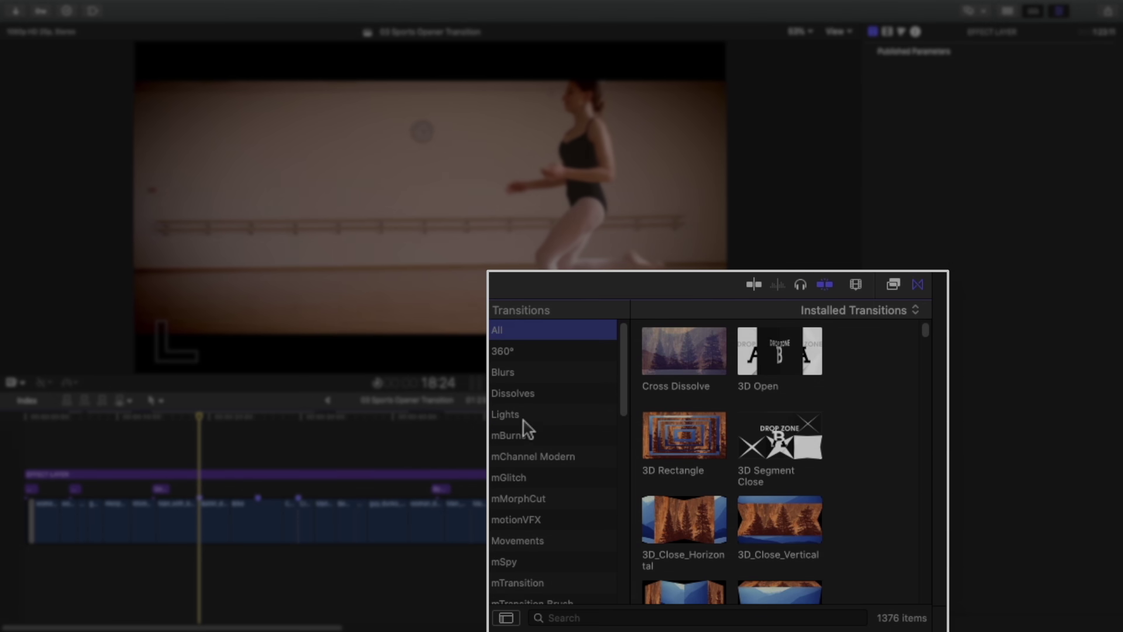
scroll(524, 426, "down", 15)
scroll(524, 427, "down", 2)
left_click(520, 331)
left_click(506, 618)
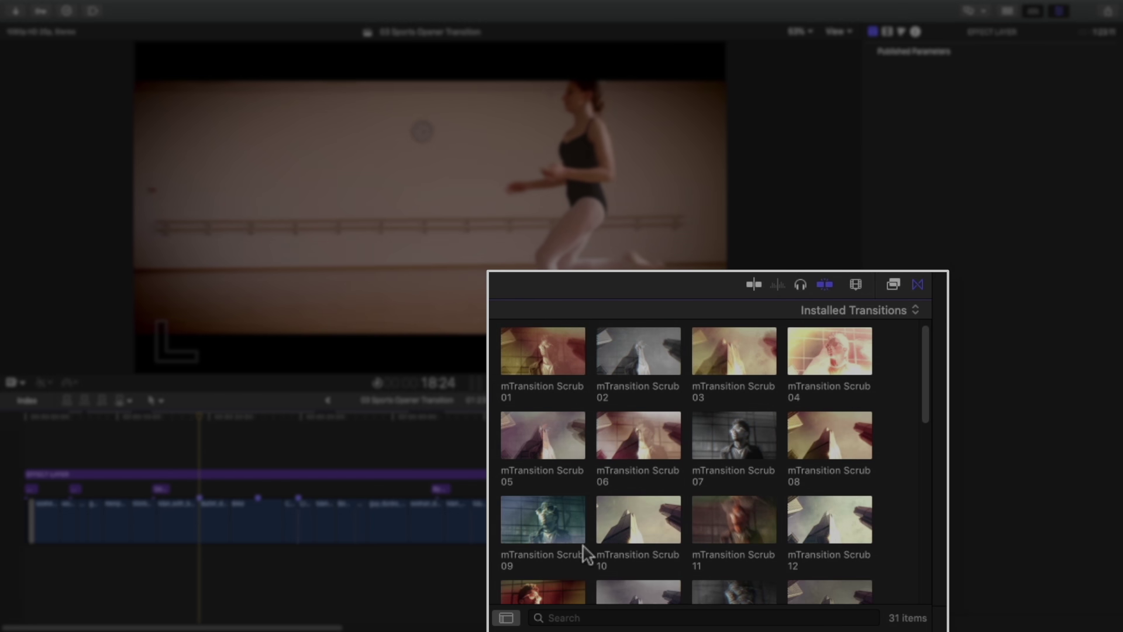
scroll(587, 552, "down", 10)
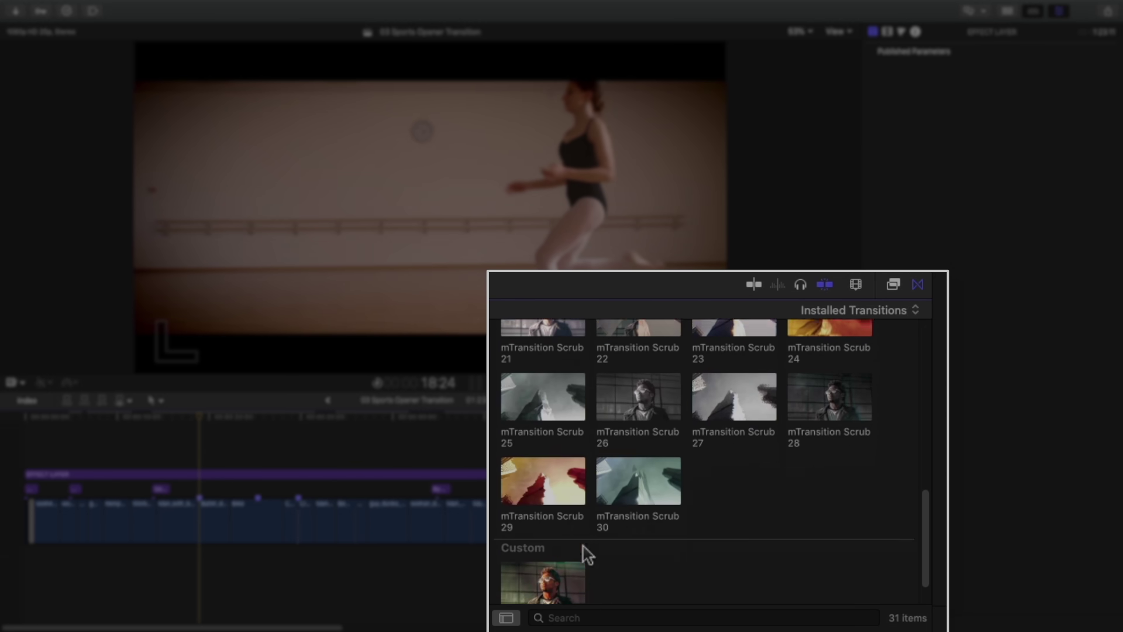
scroll(587, 552, "down", 2)
scroll(580, 531, "up", 12)
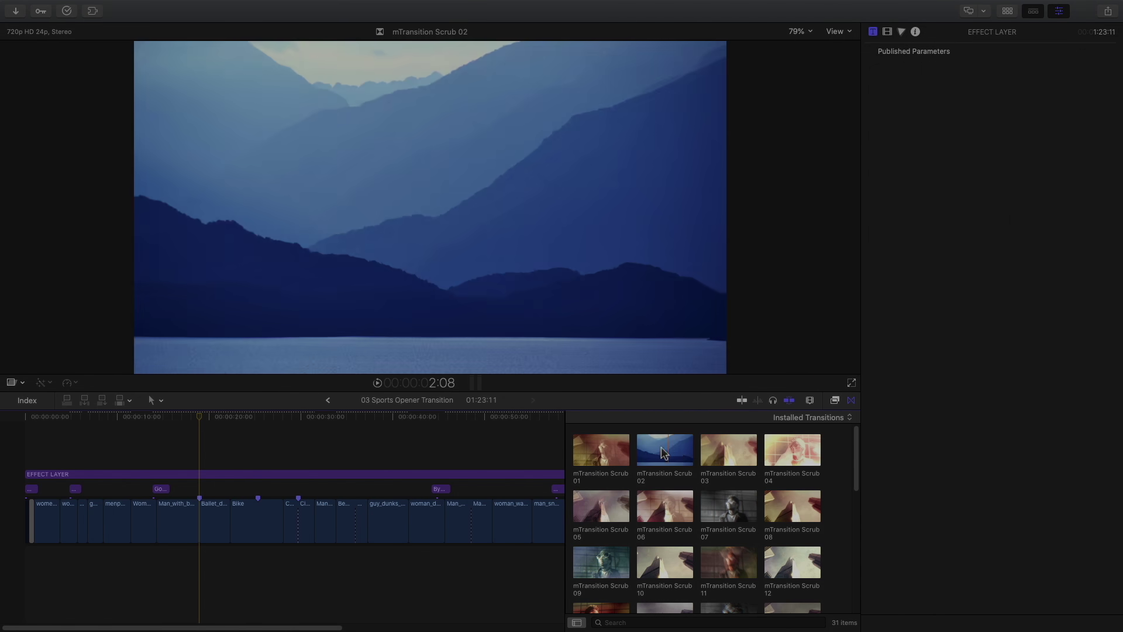
left_click(211, 526)
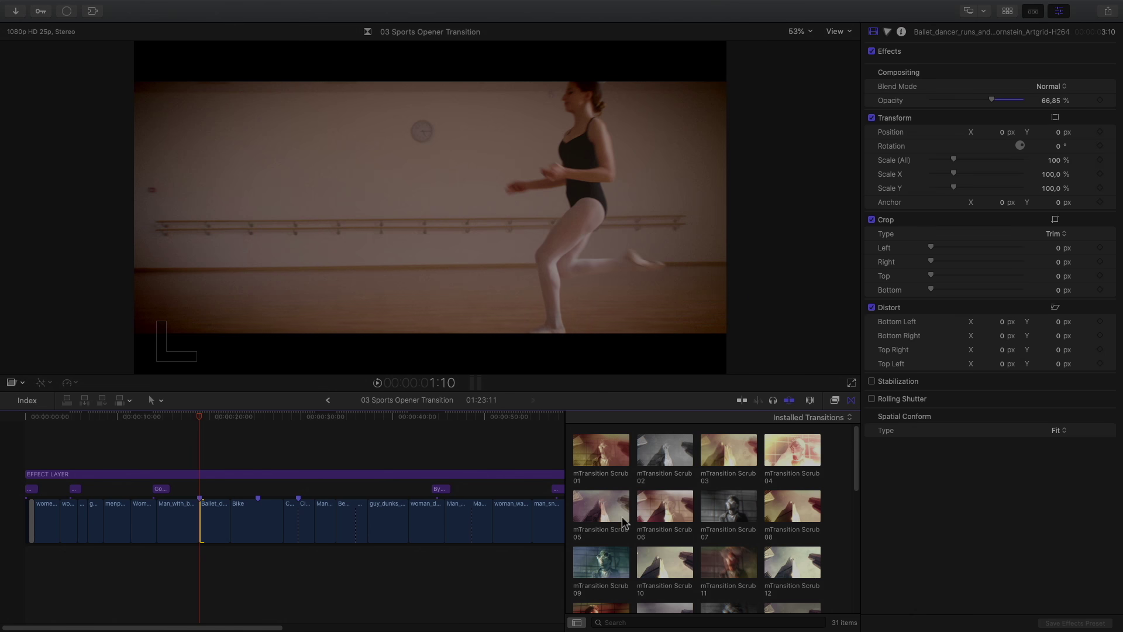
scroll(583, 550, "down", 3)
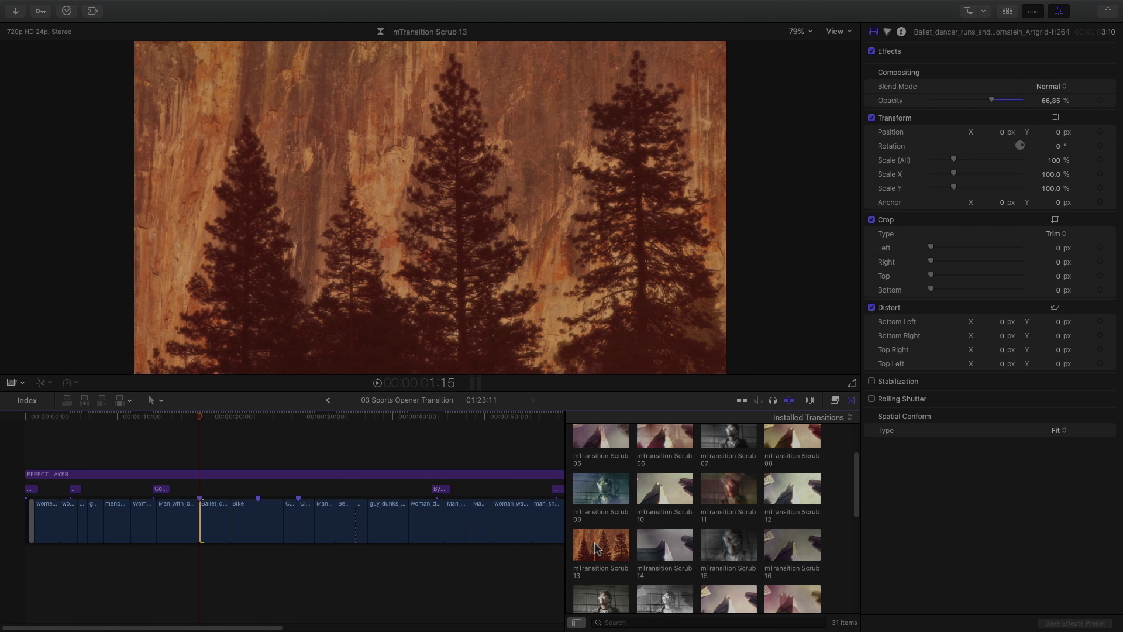
Step: Apply mTransition Scrub 13 at the ballet dancer cut and play it back
double_click(597, 549)
left_click_drag(199, 417, 170, 422)
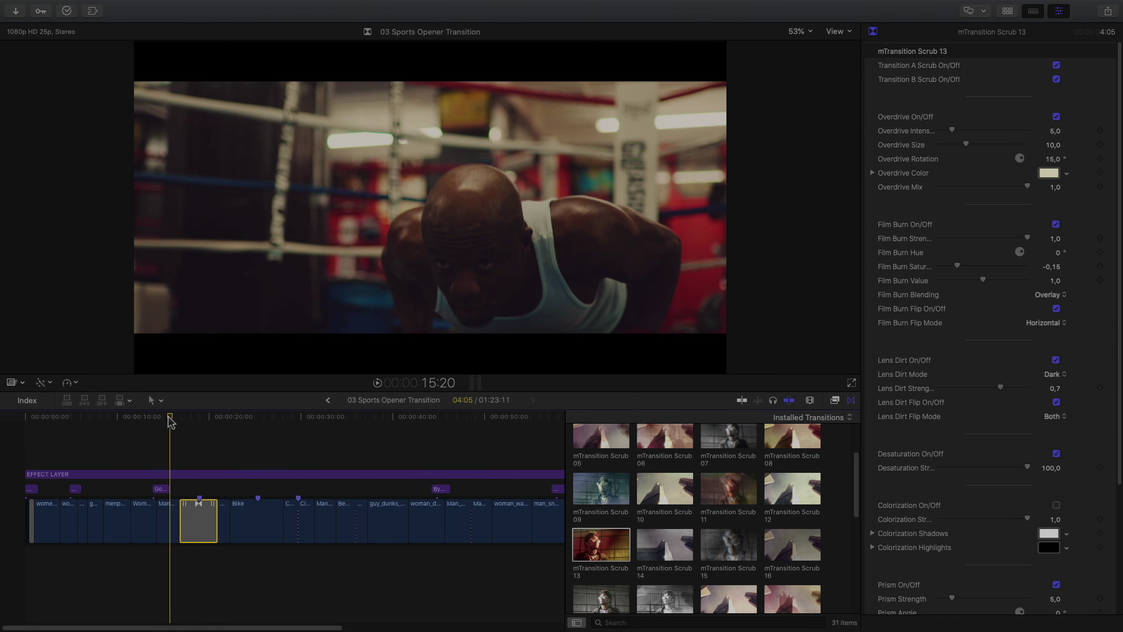
key("space")
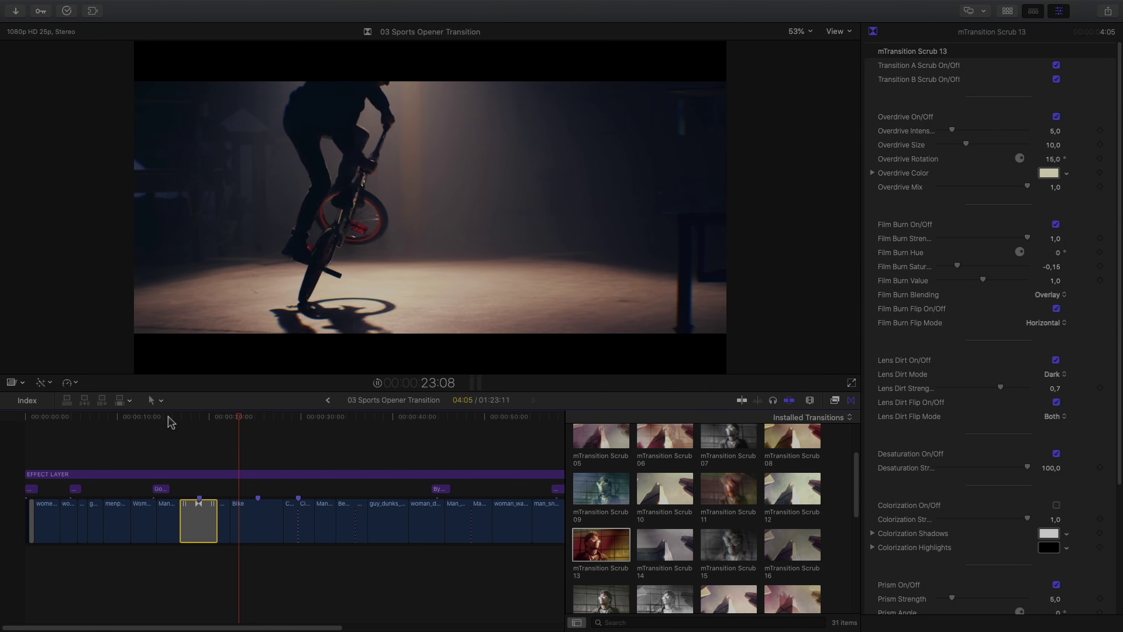
key("space")
left_click_drag(255, 420, 237, 420)
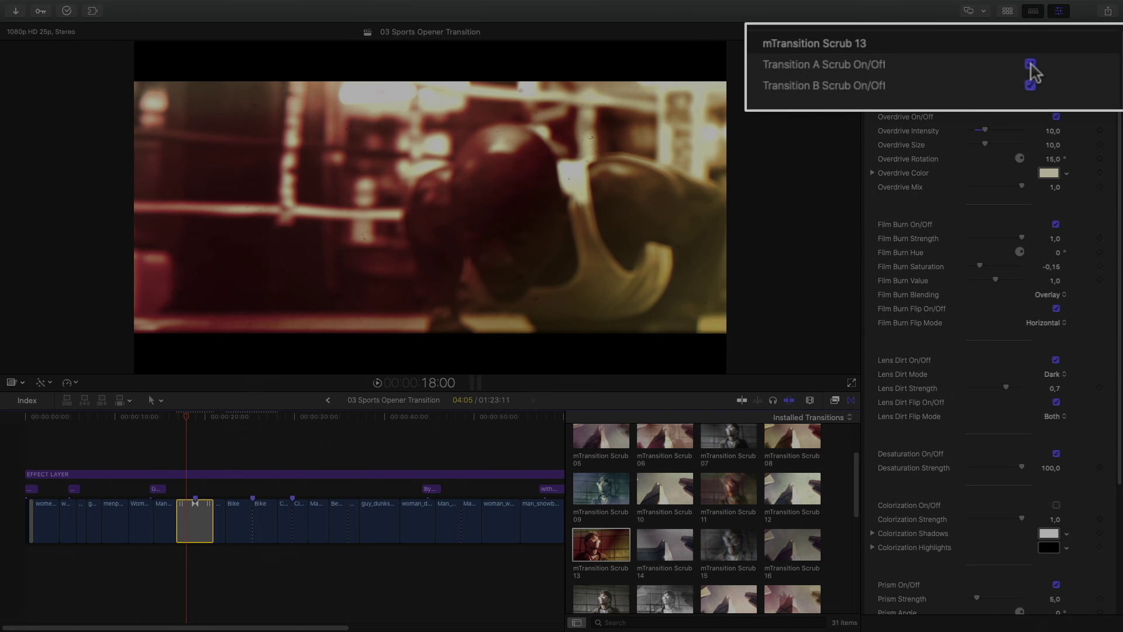
Step: Toggle Transition A Scrub and Overdrive off and on, then raise Overdrive intensity
left_click(1031, 65)
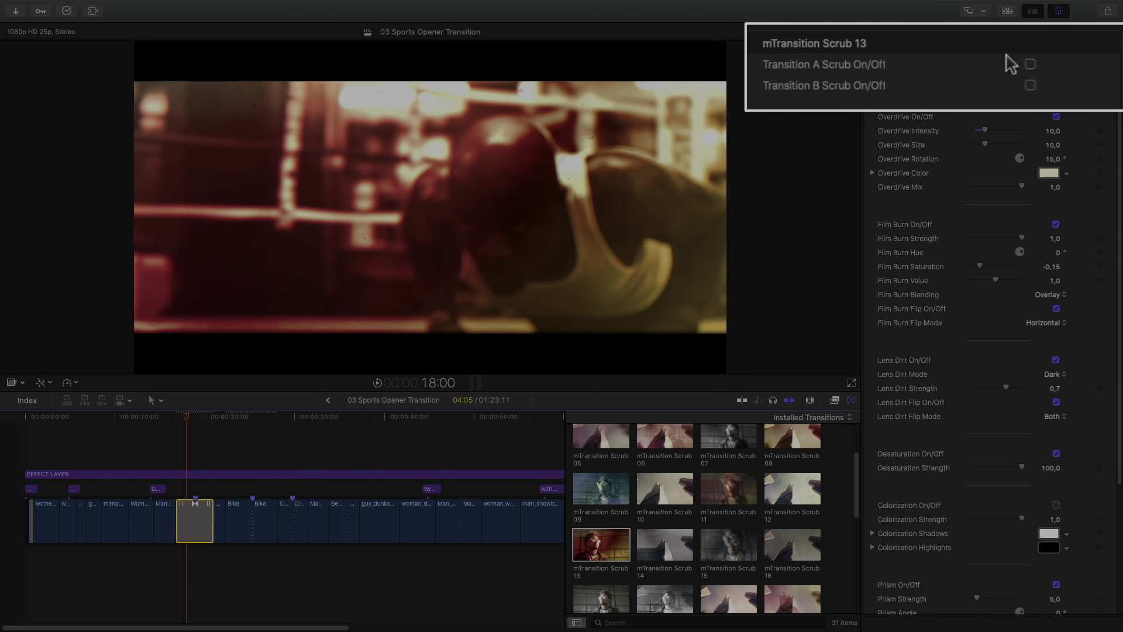
left_click(1030, 66)
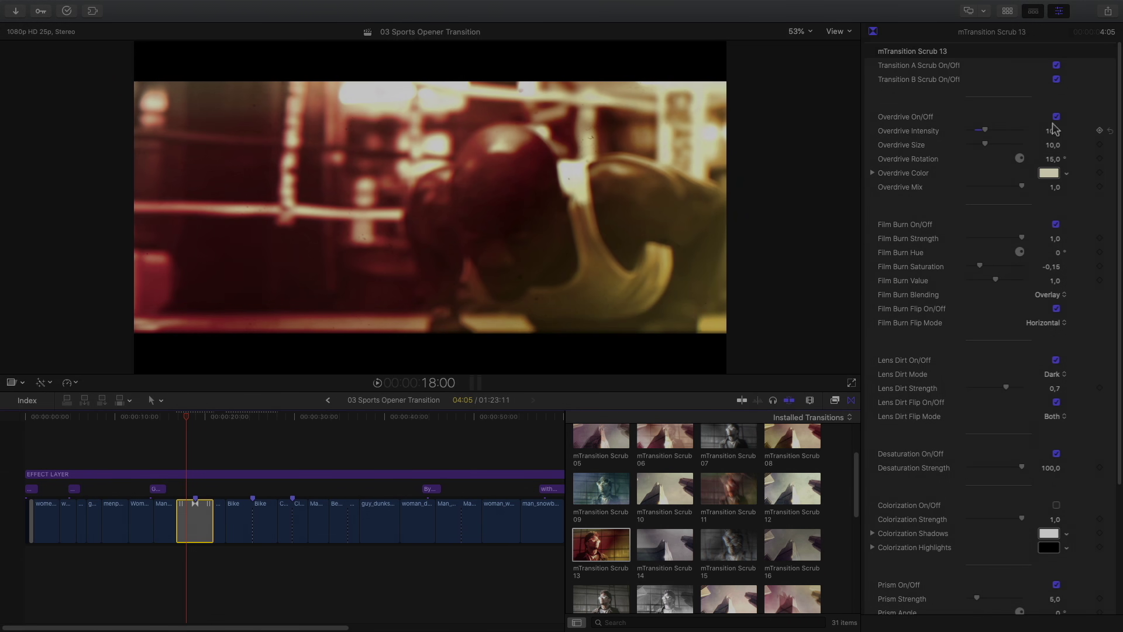
left_click(1057, 117)
left_click(1056, 117)
left_click_drag(985, 130, 1002, 131)
Step: Change the Overdrive colour to pale pink and bring up the Lens Dirt mode choices
left_click(1048, 173)
left_click_drag(784, 254, 797, 260)
left_click(789, 274)
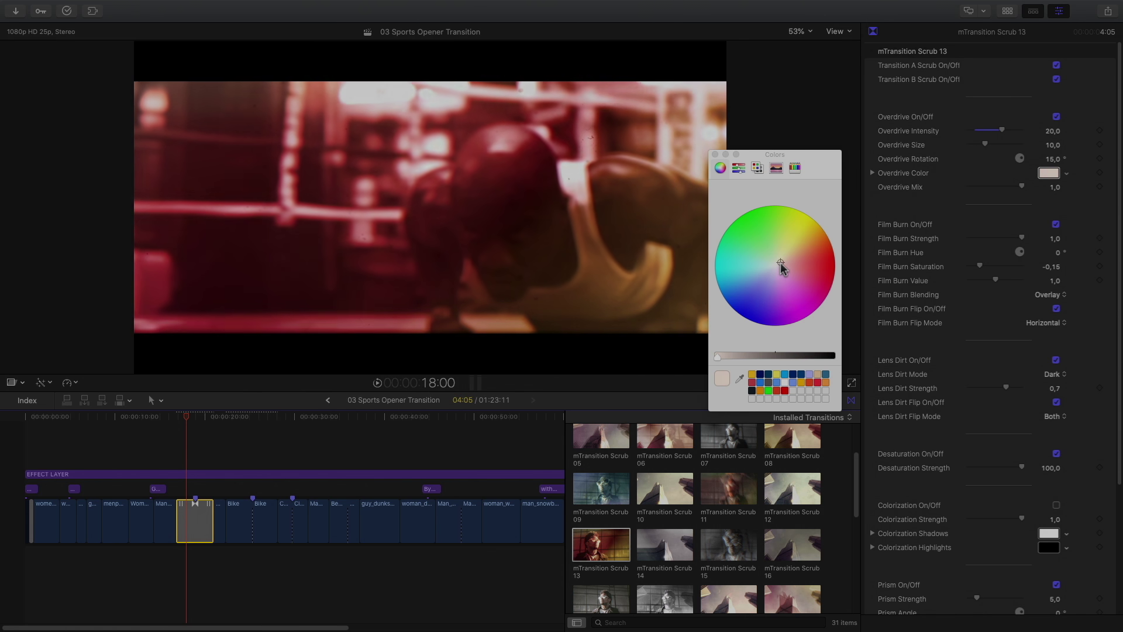
left_click(1049, 173)
scroll(1033, 238, "down", 5)
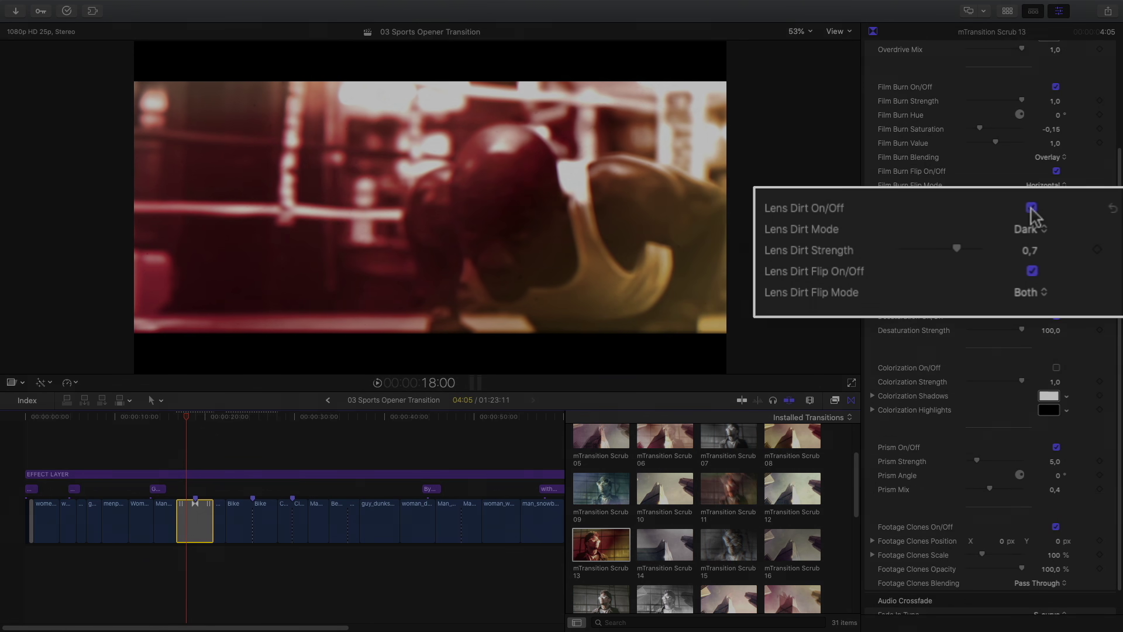
left_click(1026, 234)
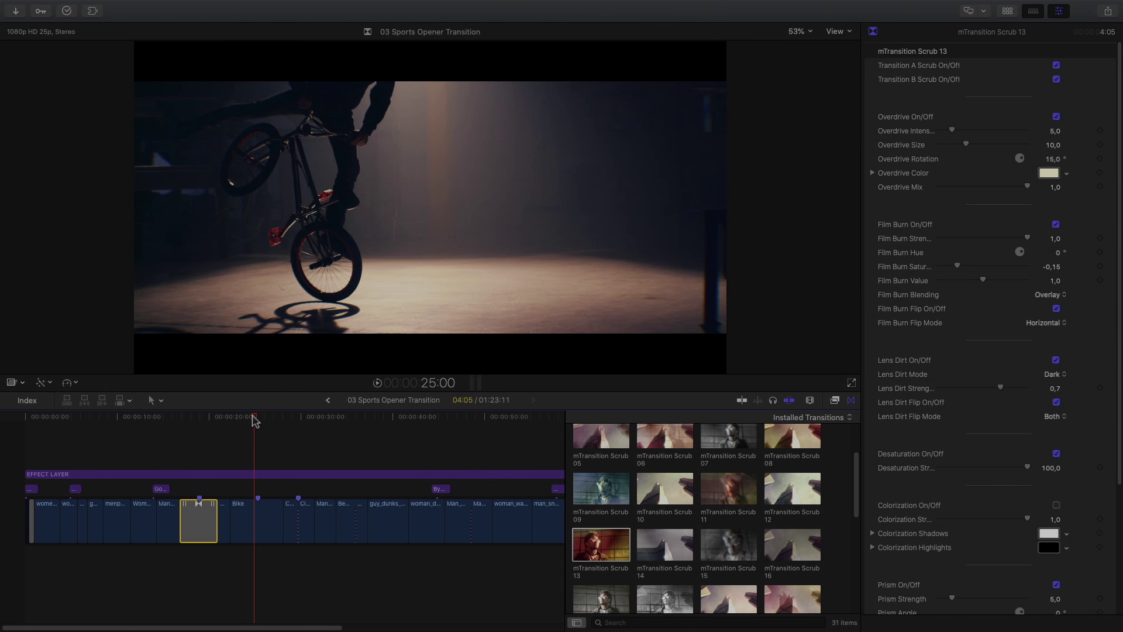
Step: Blade the Bike clip at the playhead, then play back from 22:09 to review the cut
mouse_move(254, 420)
left_mouse_down()
mouse_move(233, 419)
mouse_move(258, 419)
left_mouse_up()
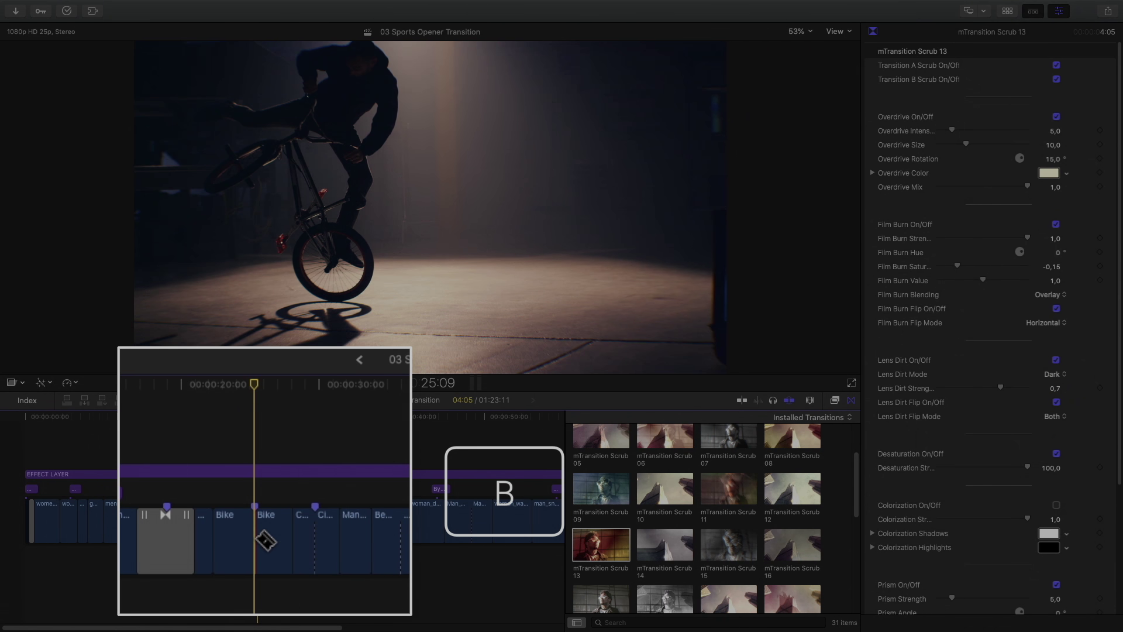
key("c")
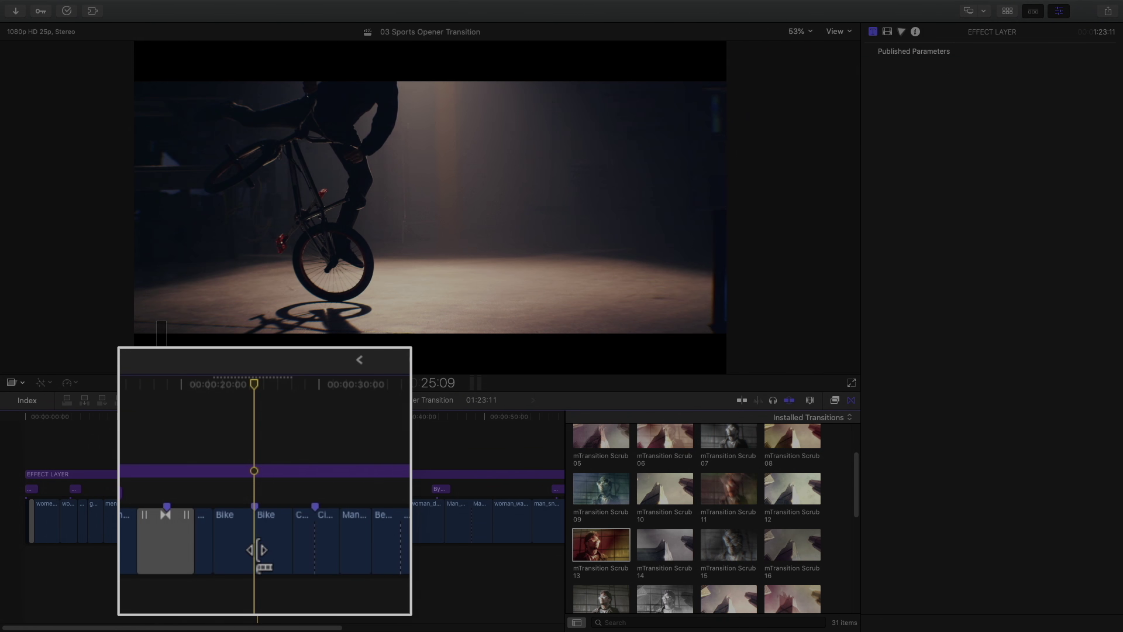
left_click(248, 542)
scroll(703, 442, "up", 3)
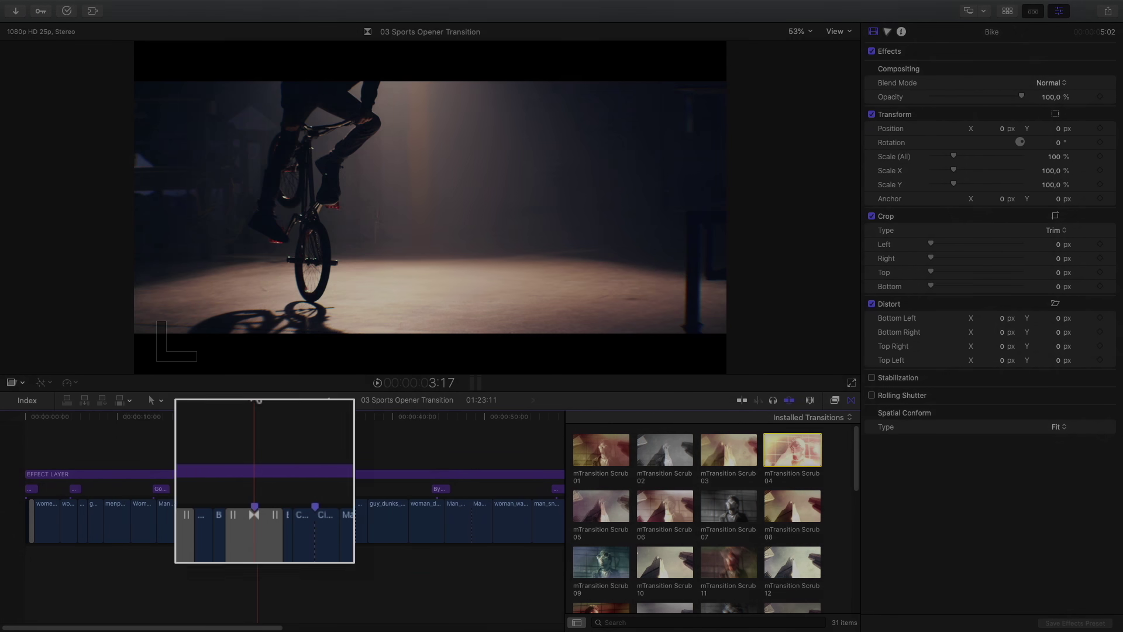
left_click(228, 420)
key("space")
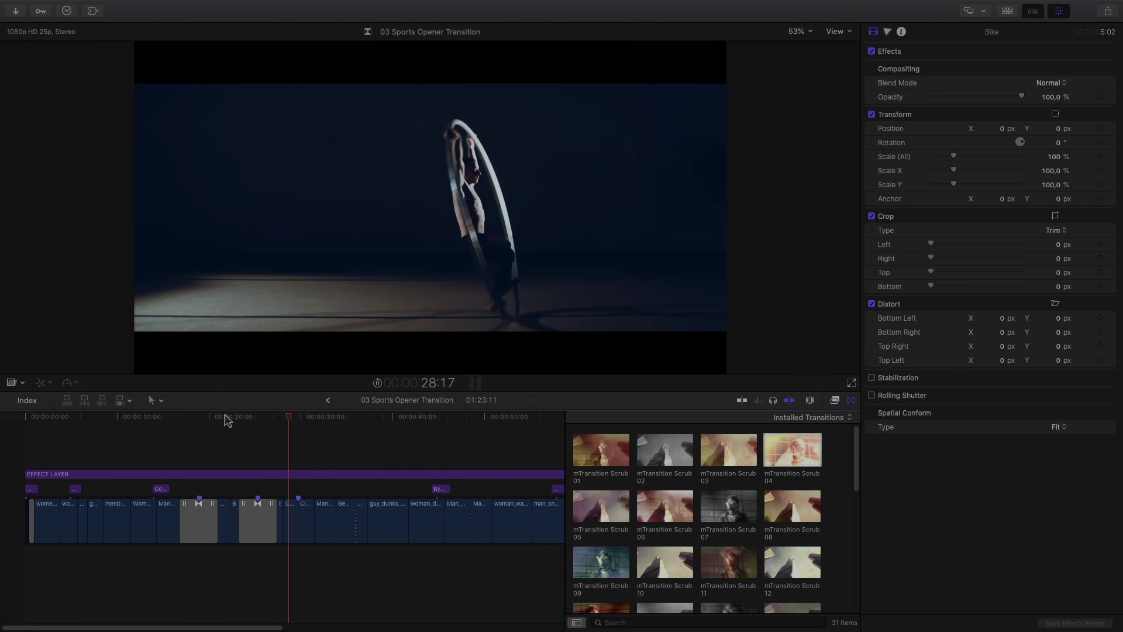
Step: Drop mTransition Scrub 14 onto the edit point leading into the Circle clip
scroll(570, 436, "down", 3)
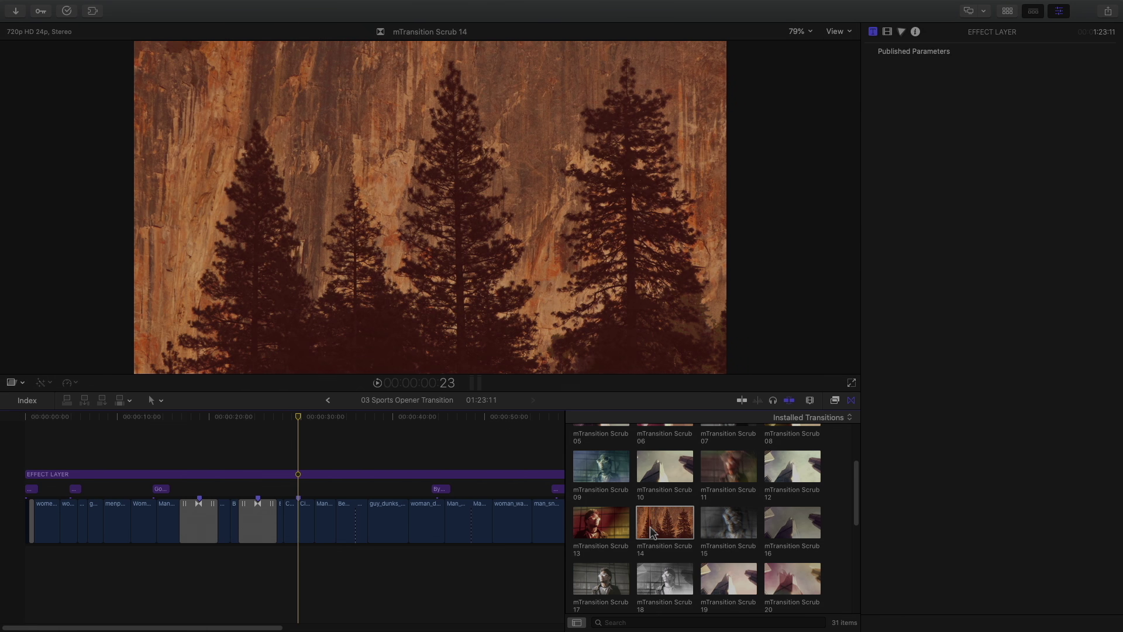
left_click_drag(649, 530, 299, 525)
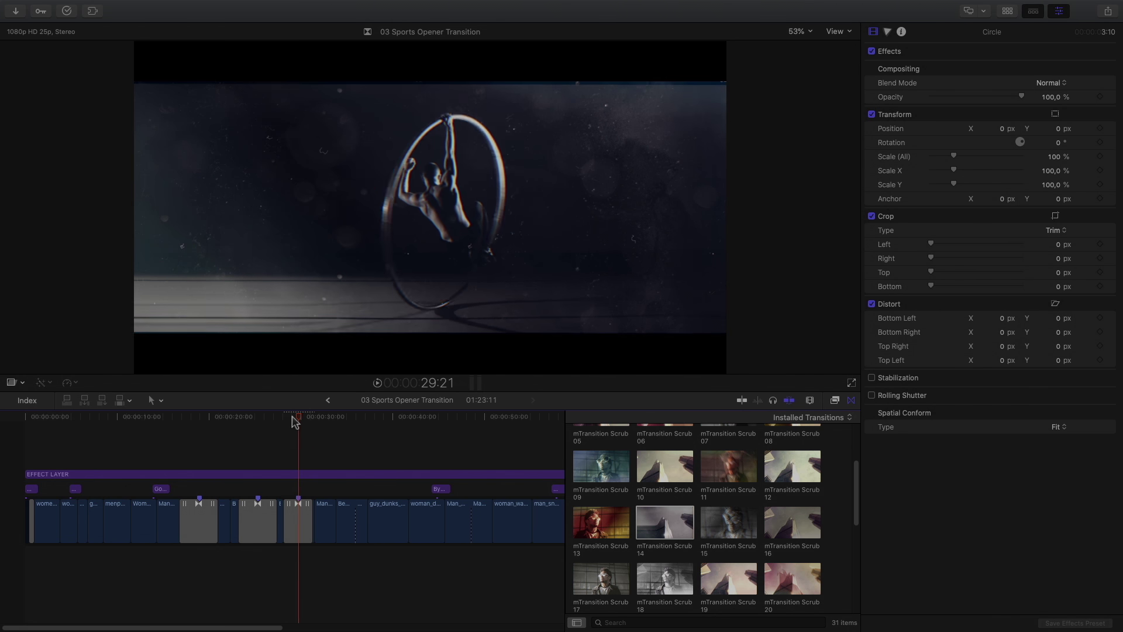
Step: Select Scrub 14, set Lens Dirt Strength to 0.5 and make the Overdrive Color orange
left_click(298, 520)
scroll(1053, 380, "down", 2)
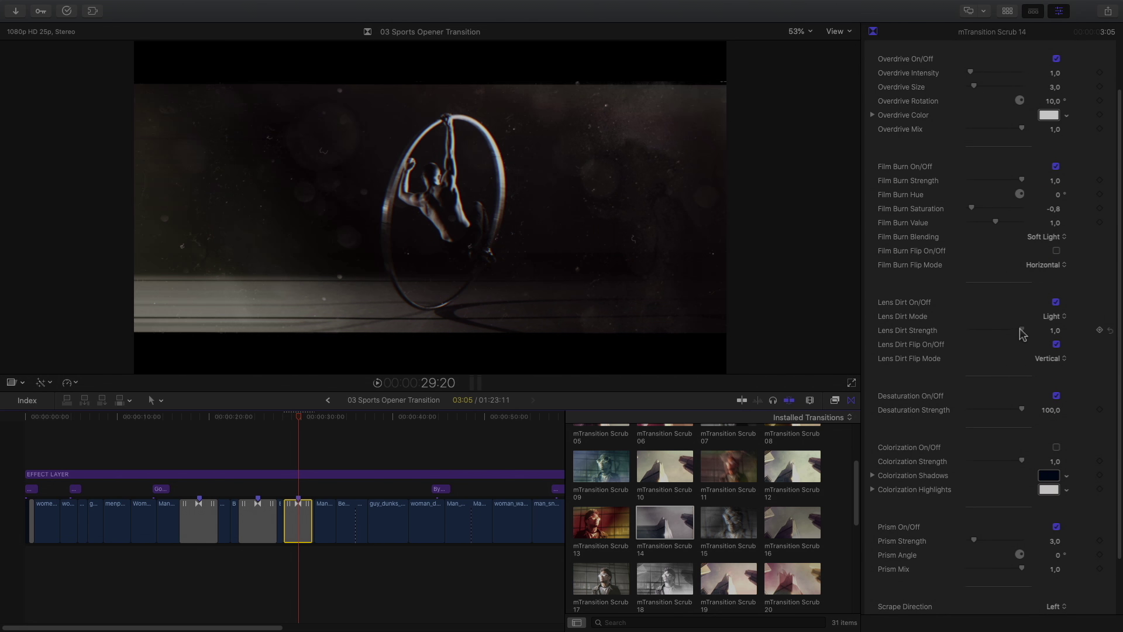
left_click_drag(1010, 334, 995, 330)
scroll(995, 328, "up", 2)
left_click(1049, 173)
left_click(797, 261)
Step: Set Mix 0.7, Desaturation 18.4, Scrape Strength 56.8 and scrape Direction Right
left_click_drag(1022, 187, 985, 193)
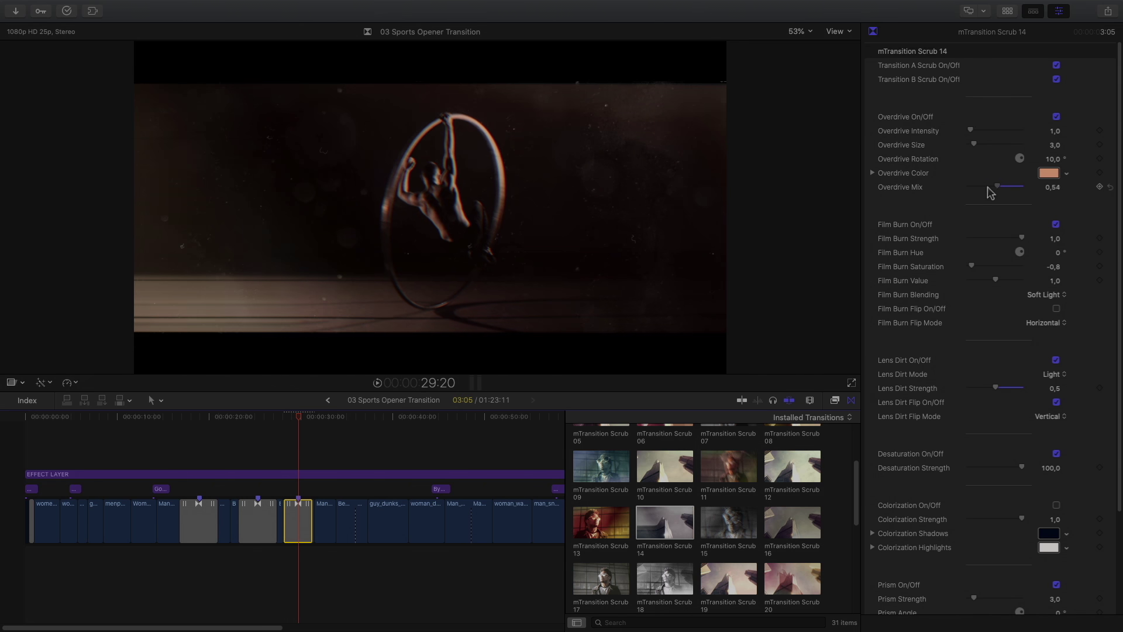
scroll(994, 292, "down", 3)
left_click(1056, 355)
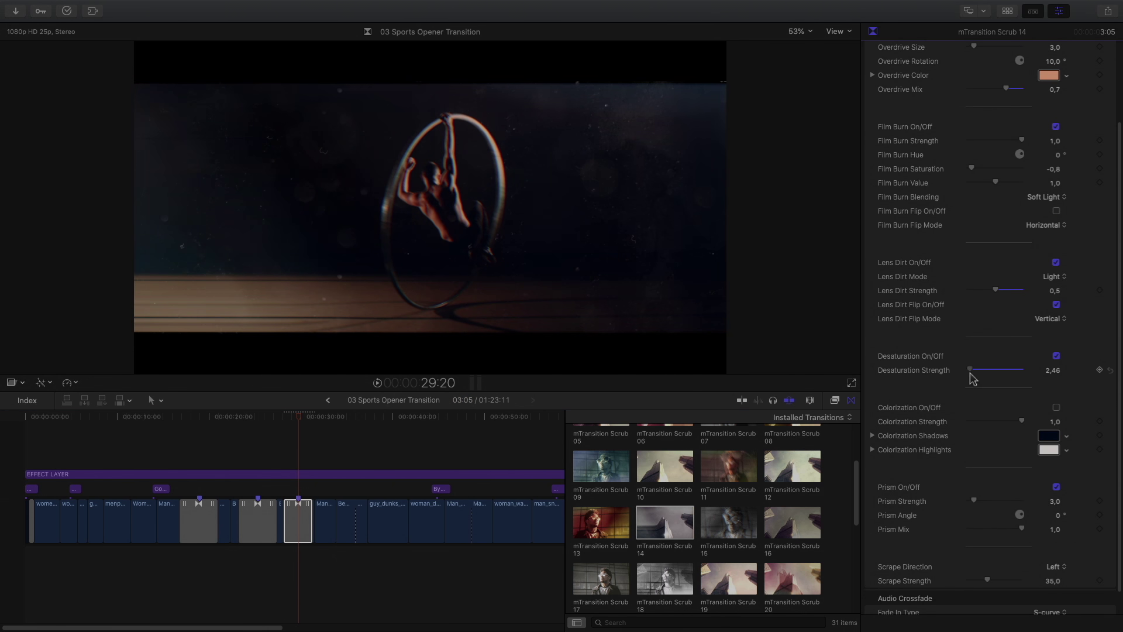
scroll(988, 555, "down", 1)
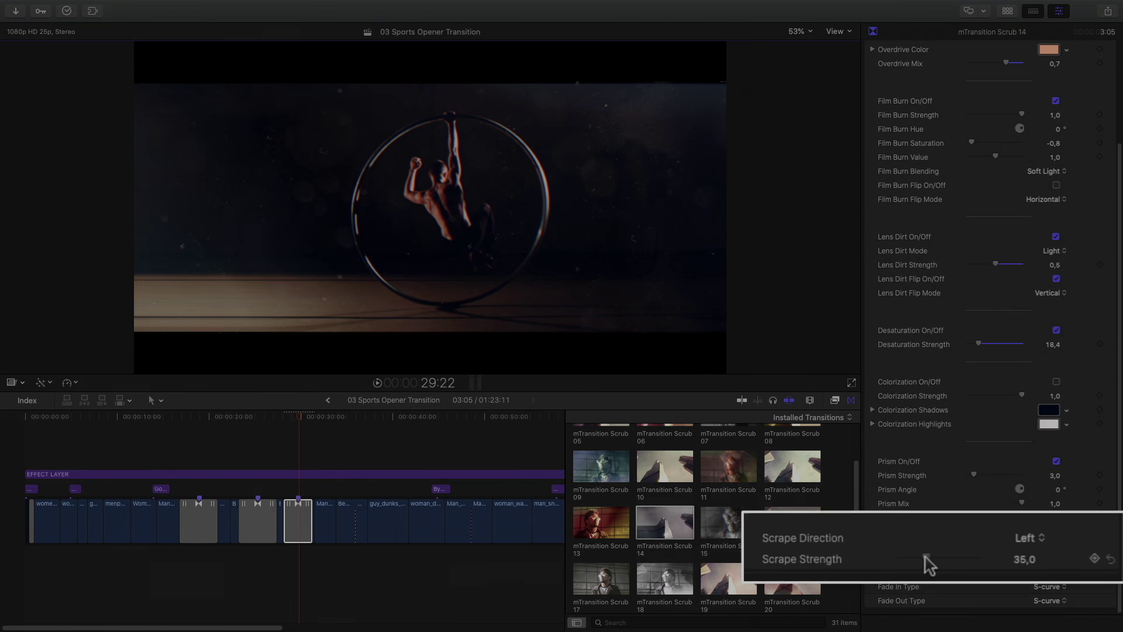
mouse_move(988, 554)
left_mouse_down()
mouse_move(1002, 554)
mouse_move(948, 565)
left_mouse_up()
left_click(1024, 554)
Step: Play back the customised Scrub 14 transition and the final section of the edit
key("j")
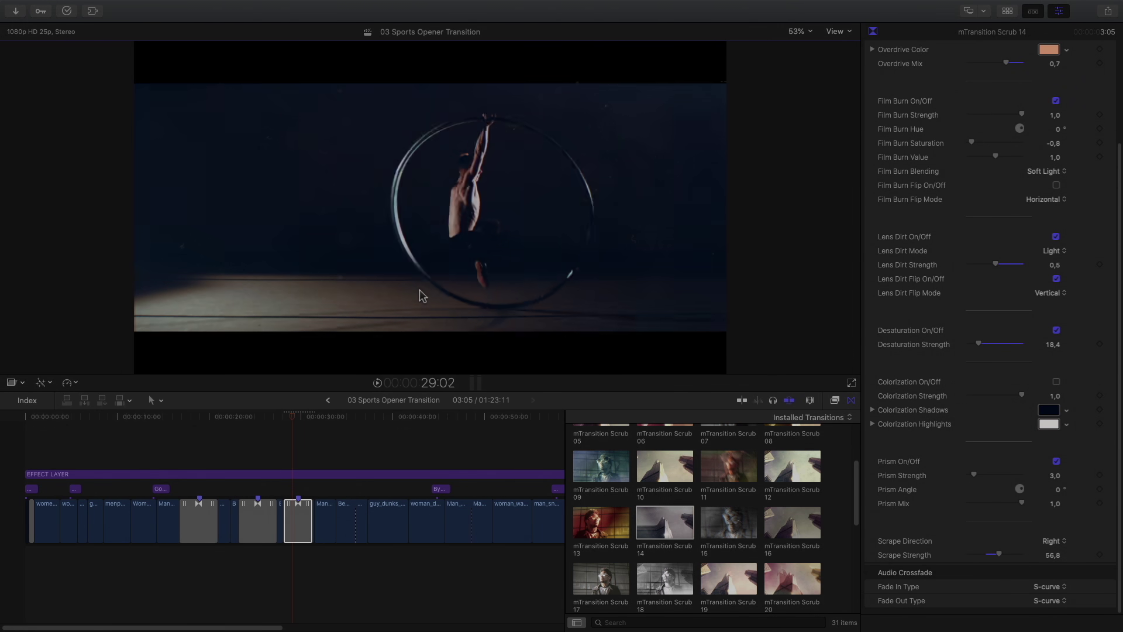
key("space")
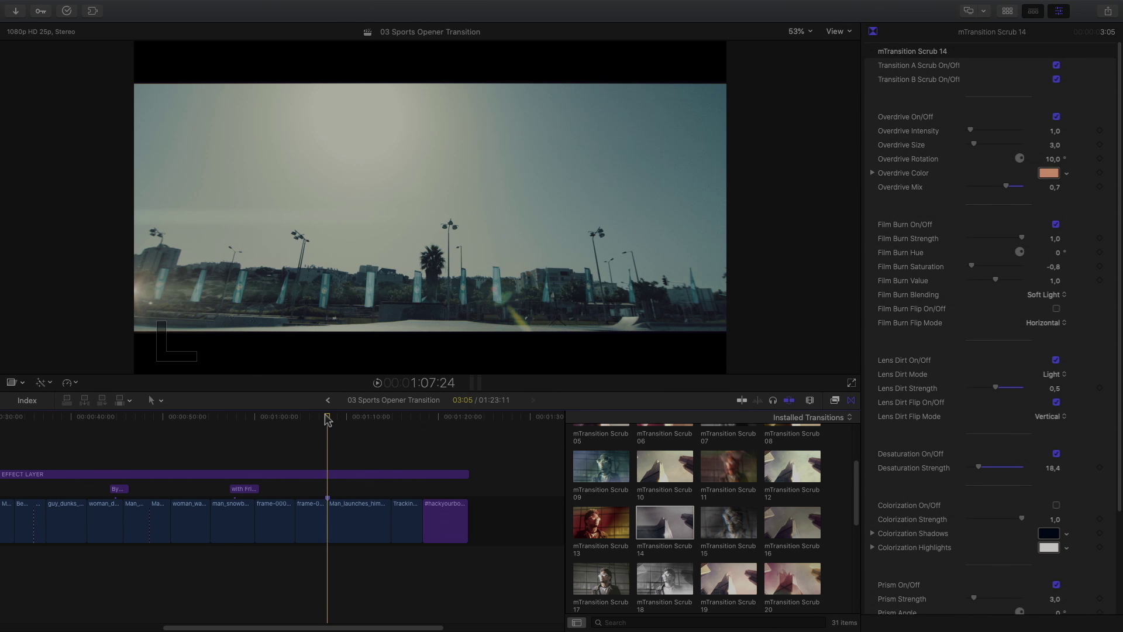
key("space")
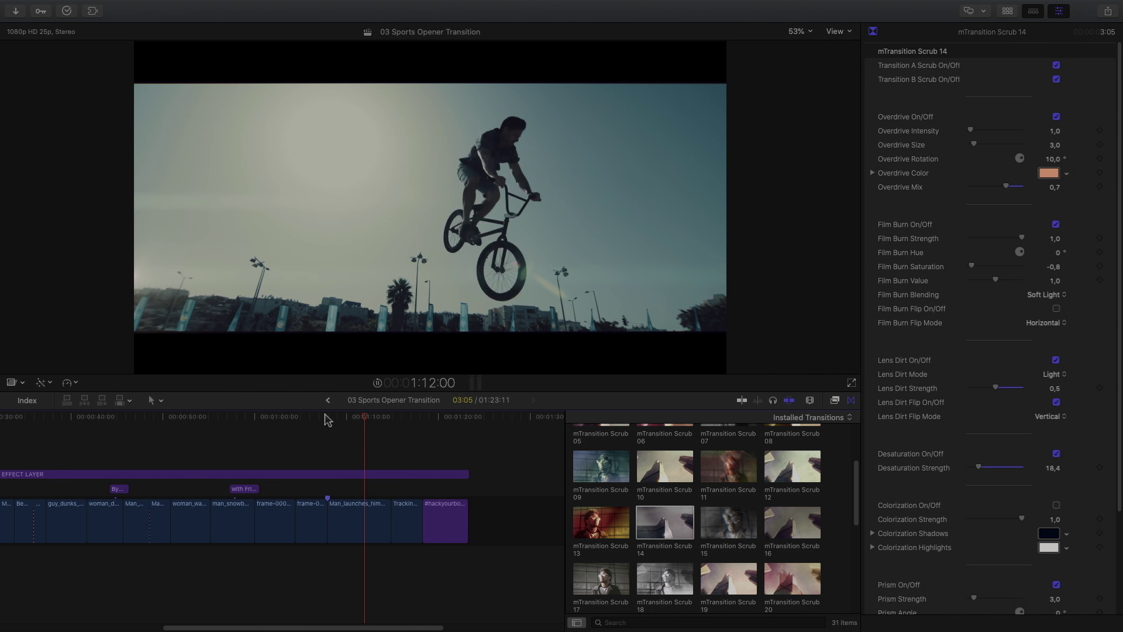
Step: Stop playback and blade the bike-jump clip at the playhead
key("space")
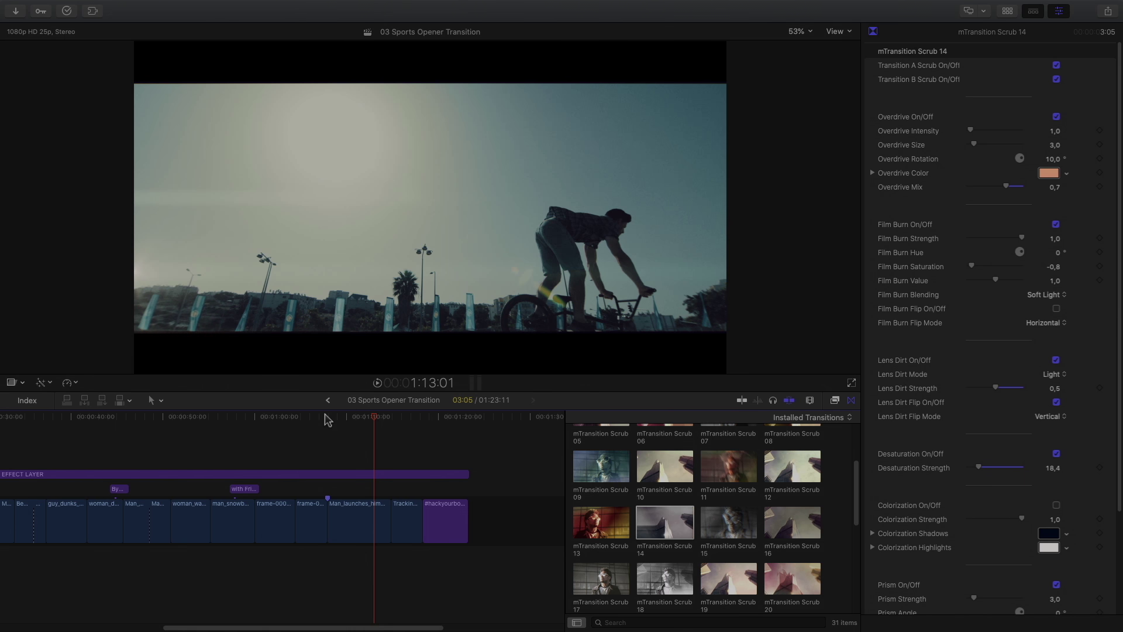
left_click(355, 519)
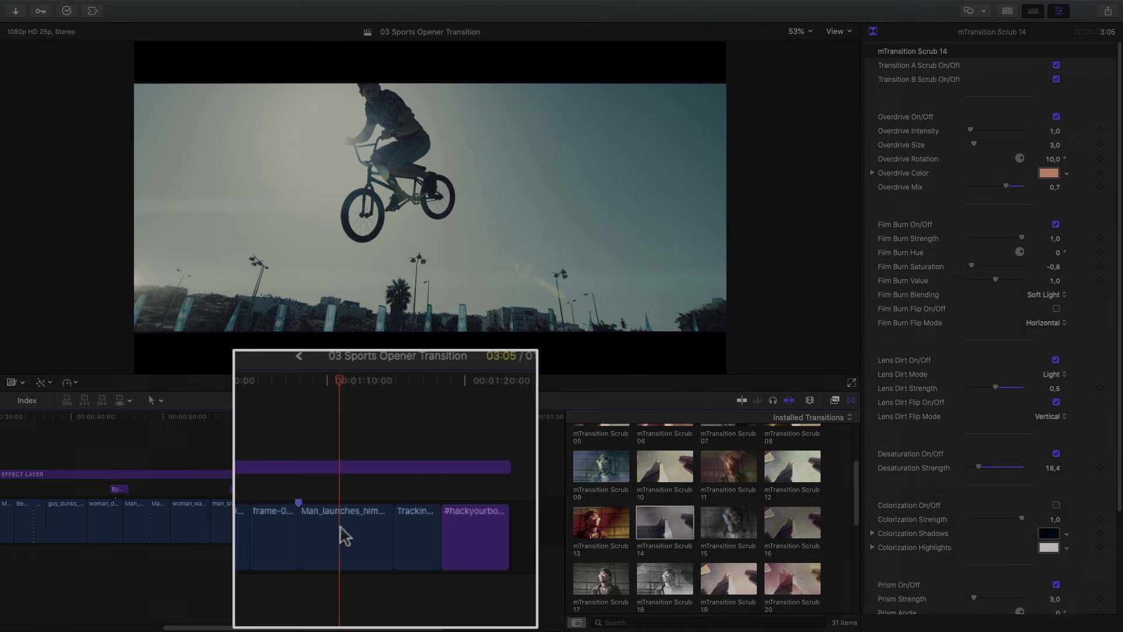
key("b")
left_click(348, 537)
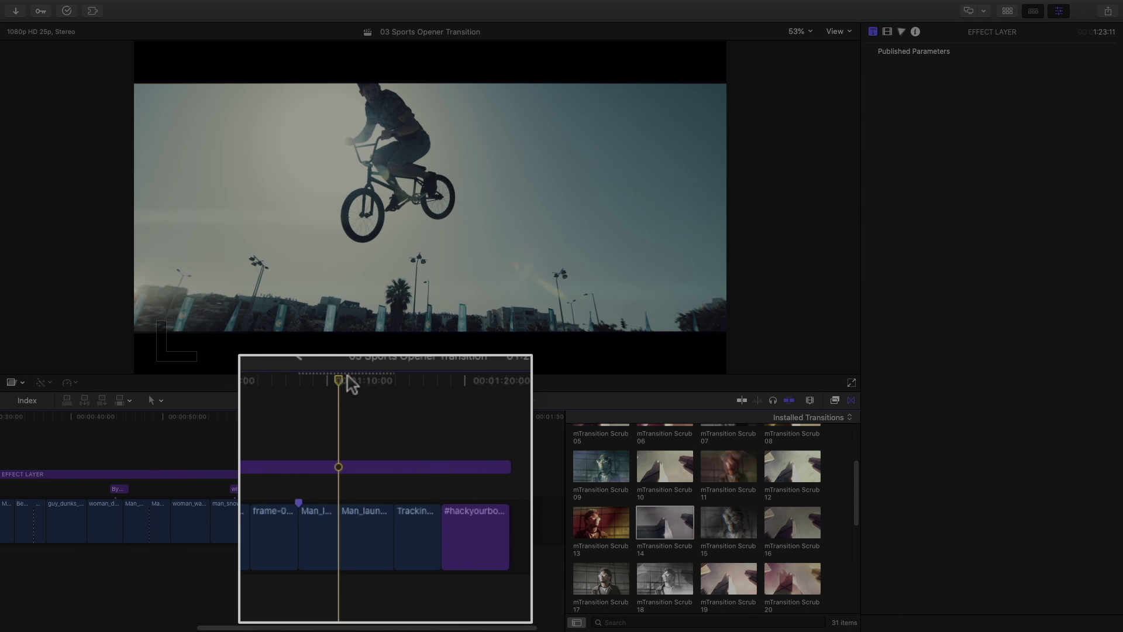
Step: Place mTransition Scrub Custom at the new cut in the bike-jump clip
scroll(632, 492, "down", 8)
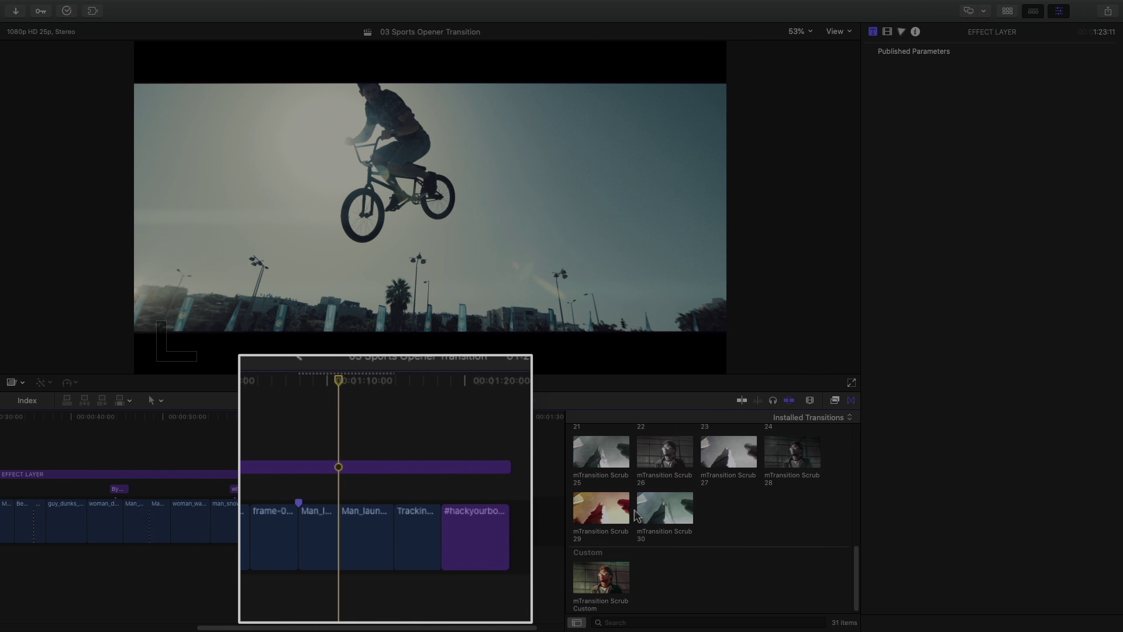
left_click(600, 582)
left_click_drag(600, 582, 339, 536)
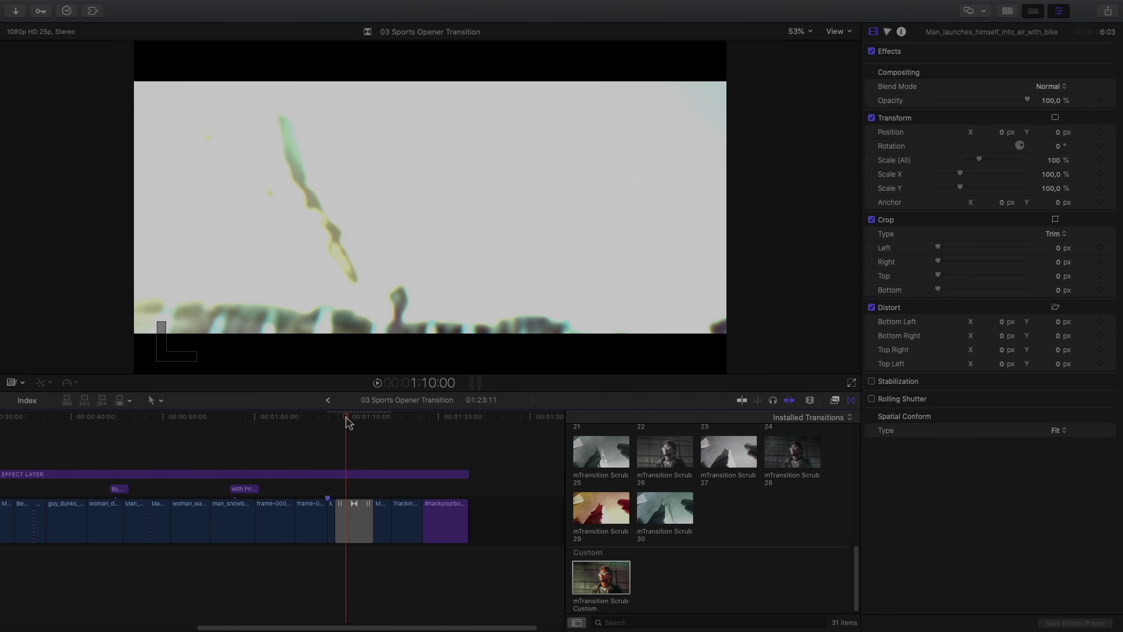
Step: Give the Scrub Custom transition an orange Overdrive Color with Overdrive Intensity raised to 21.0
left_click(359, 525)
left_click(1048, 201)
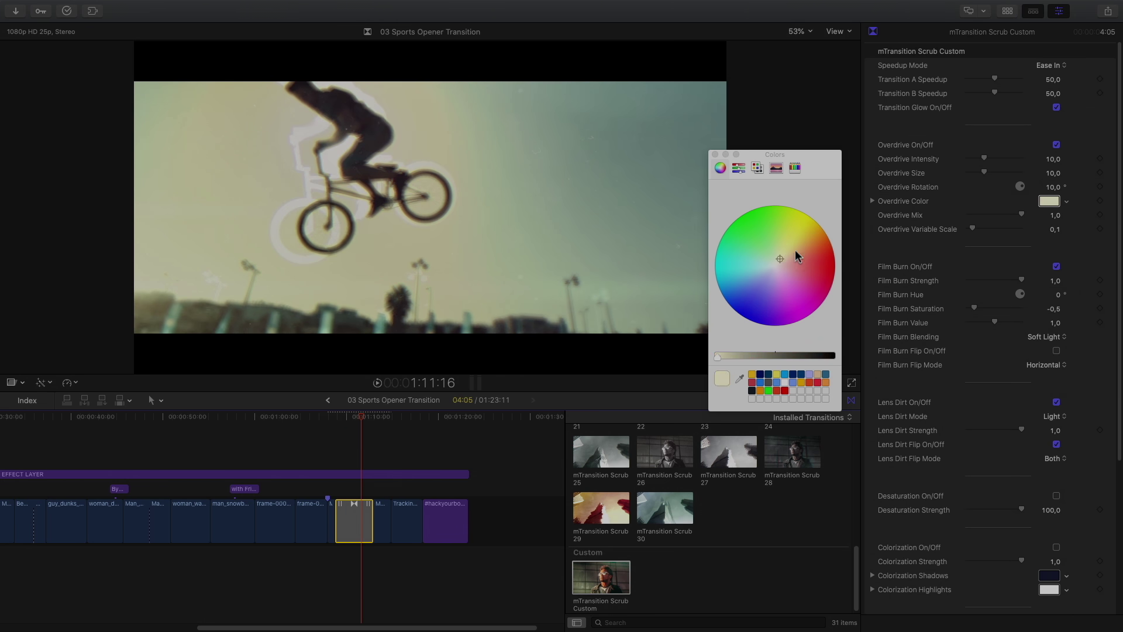
left_click(808, 251)
left_click(947, 233)
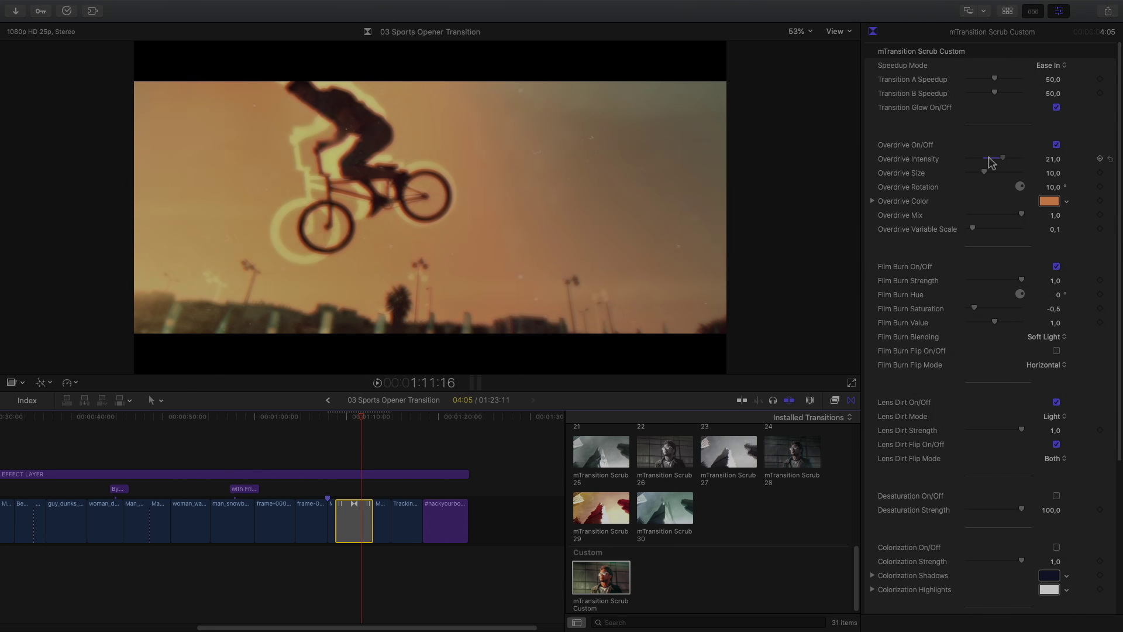
left_click_drag(979, 158, 1007, 157)
Step: Switch Lens Dirt Mode to Dark and raise Prism Strength to 17.0
scroll(954, 275, "down", 7)
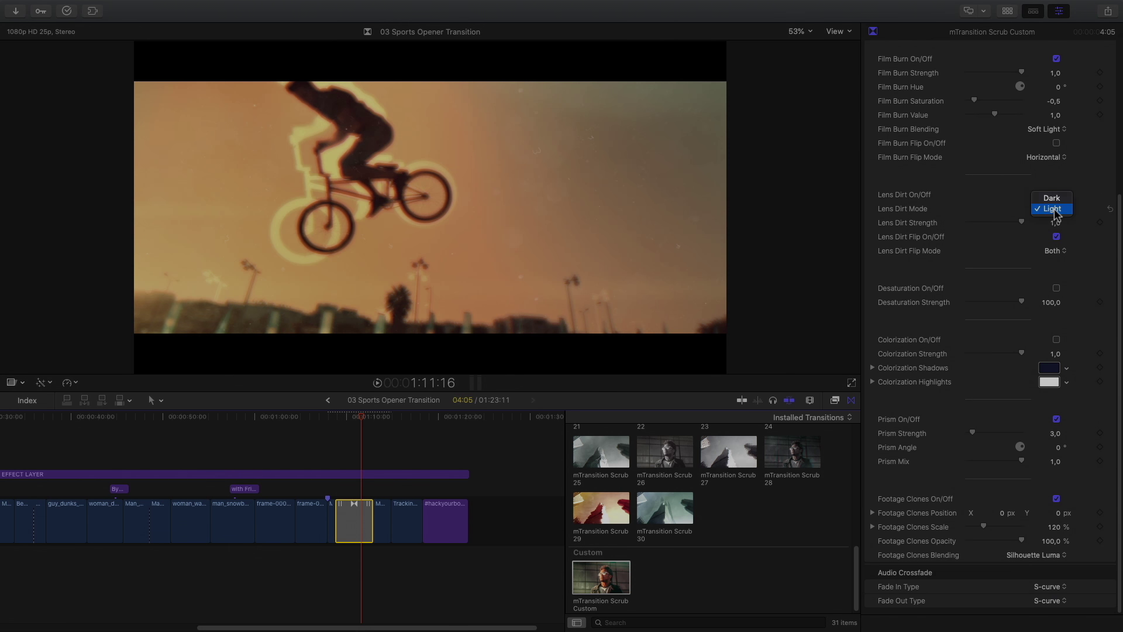
left_click(1056, 200)
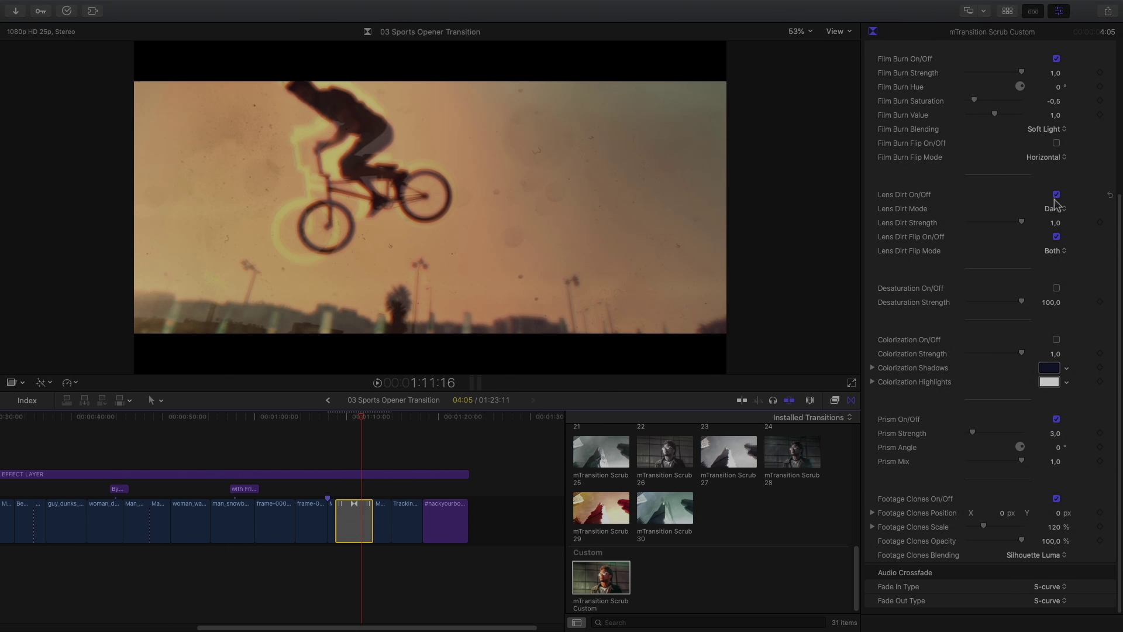
left_click_drag(972, 433, 996, 433)
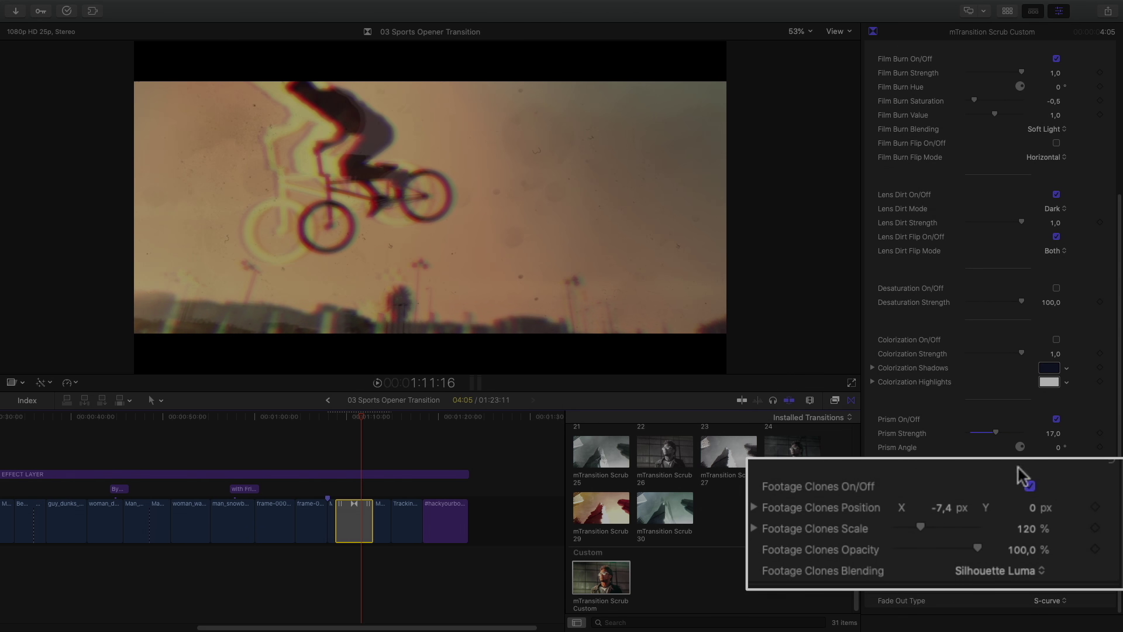
Step: Offset the footage clones to -5,2/-7,2 px, settle on Overlay blending, and play back
left_click_drag(1031, 506, 1031, 507)
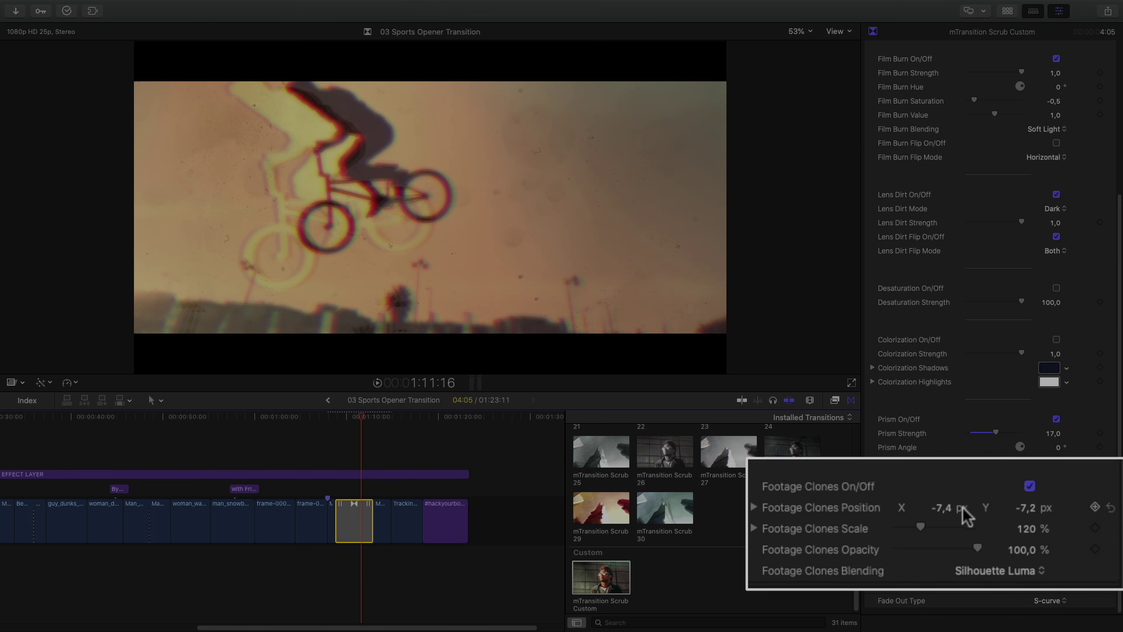
left_click(1024, 555)
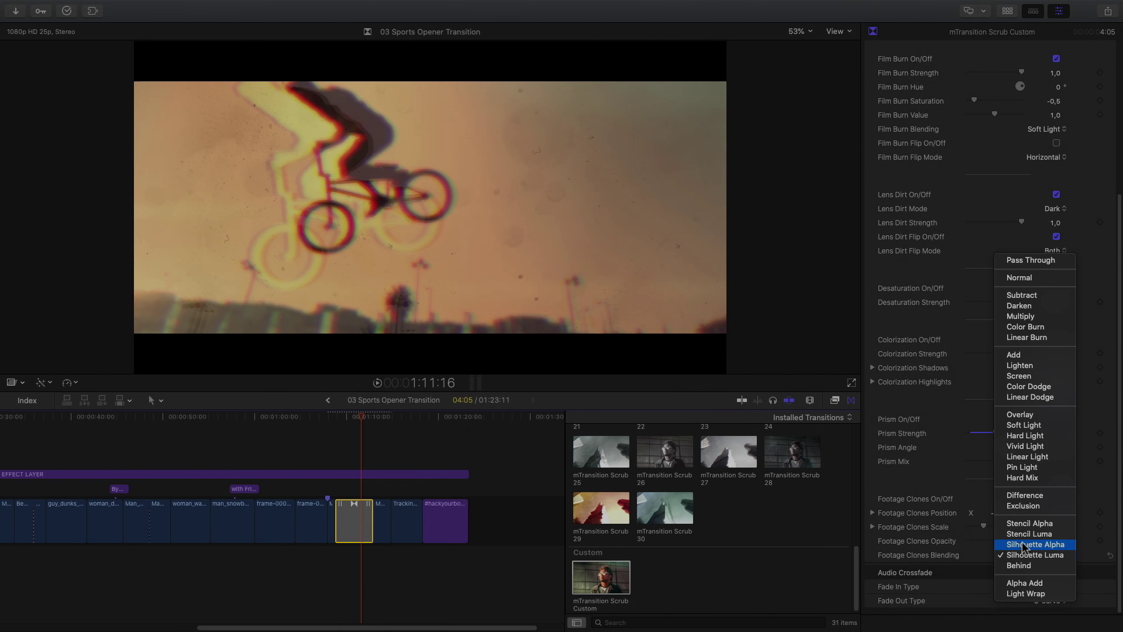
left_click(1012, 414)
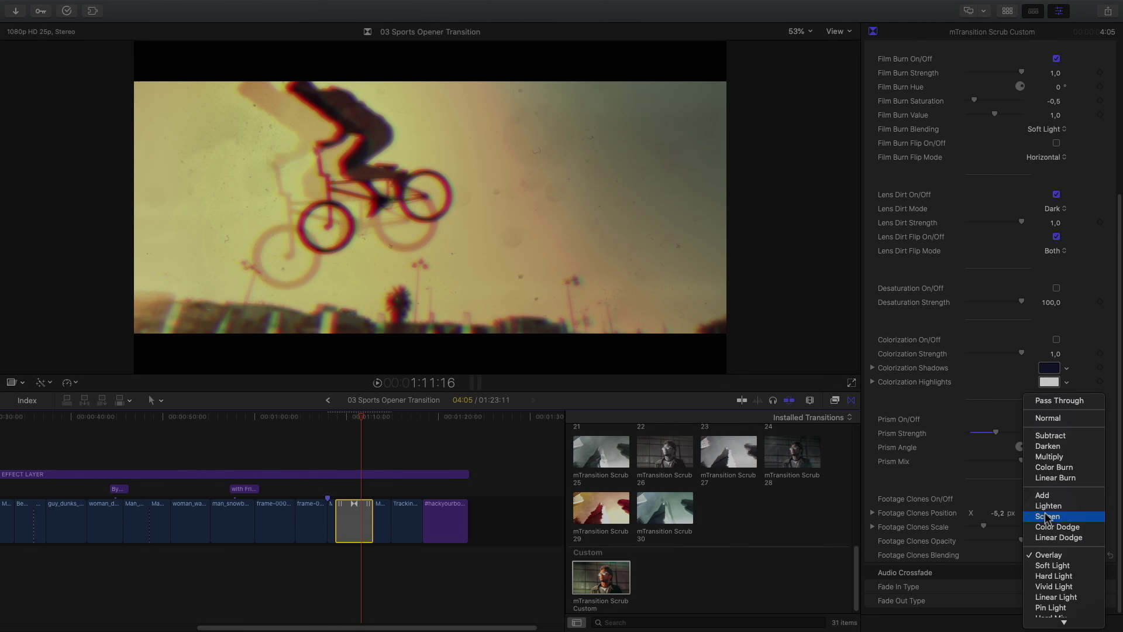
left_click(1046, 515)
left_click(1046, 559)
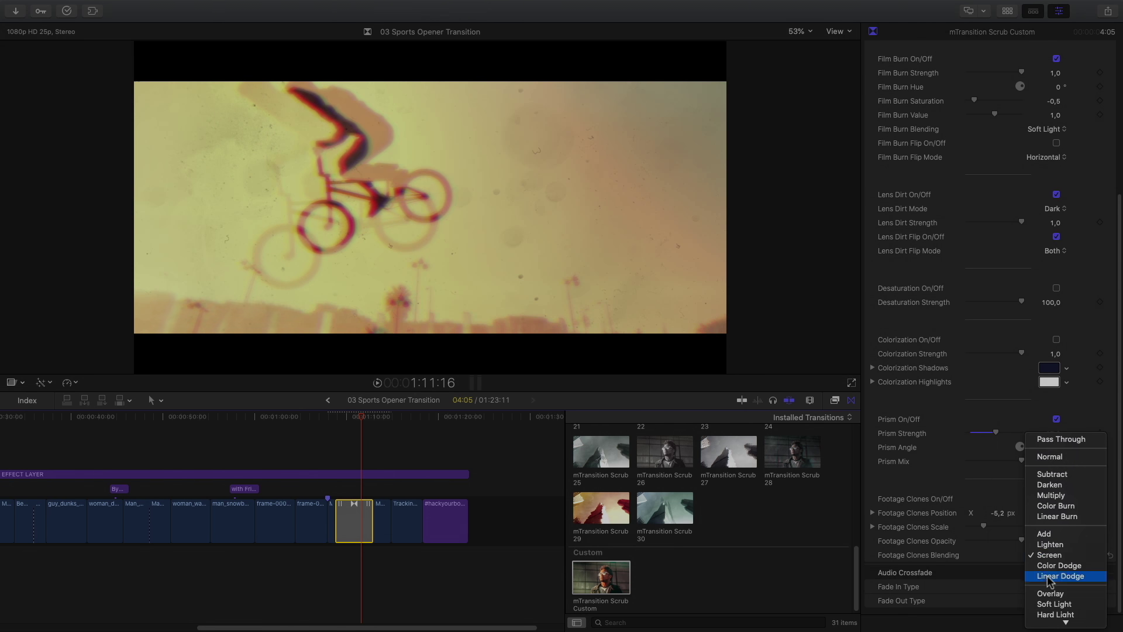
mouse_move(1057, 624)
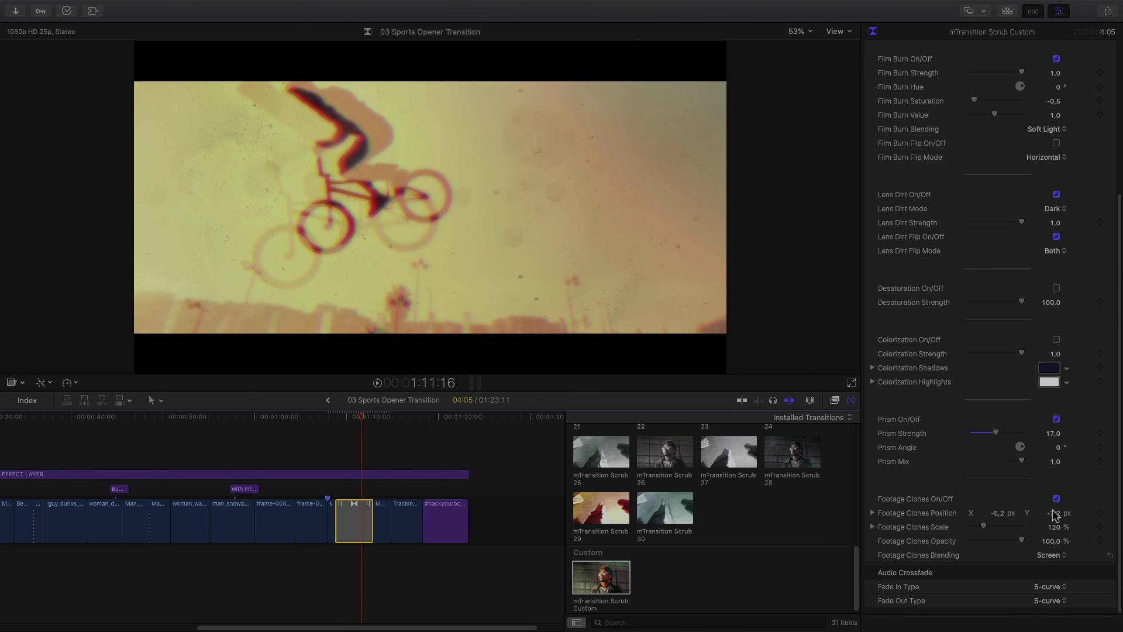
left_click(1053, 510)
key("shift+/")
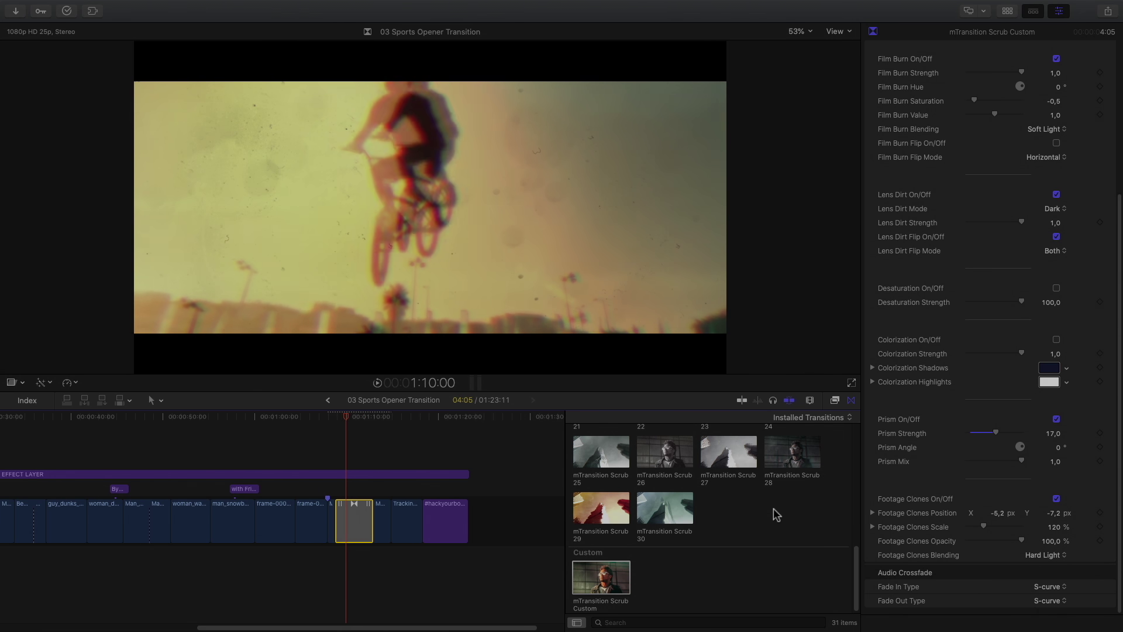
key("space")
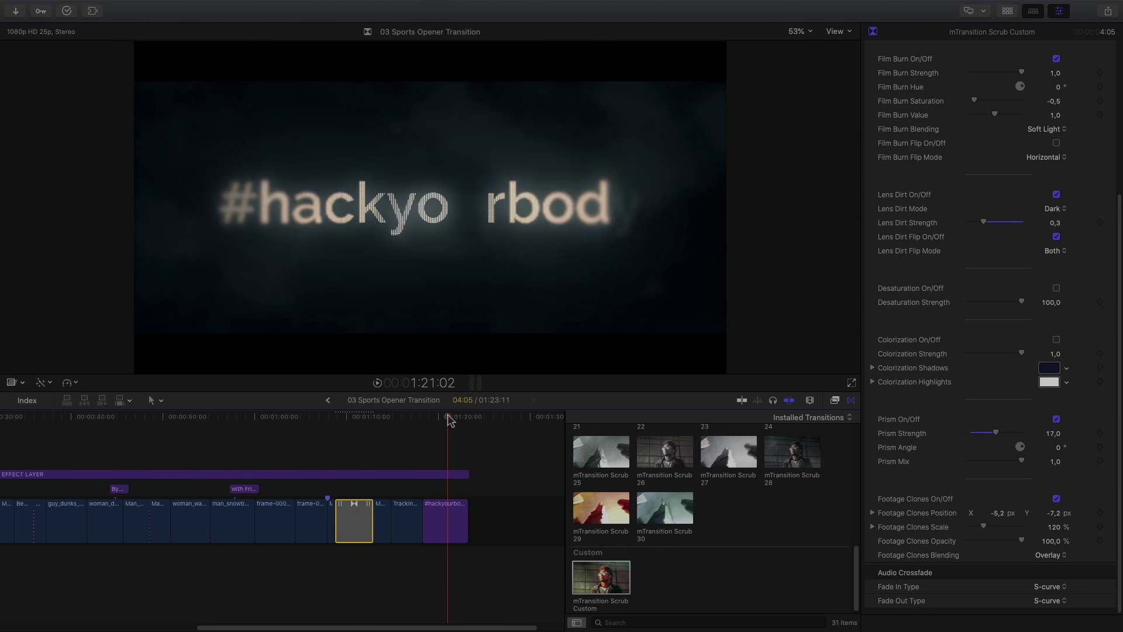
Step: Apply mTransition Scrub 29 at the edit point before the closing hashtag title
left_click(425, 422)
left_click(421, 519)
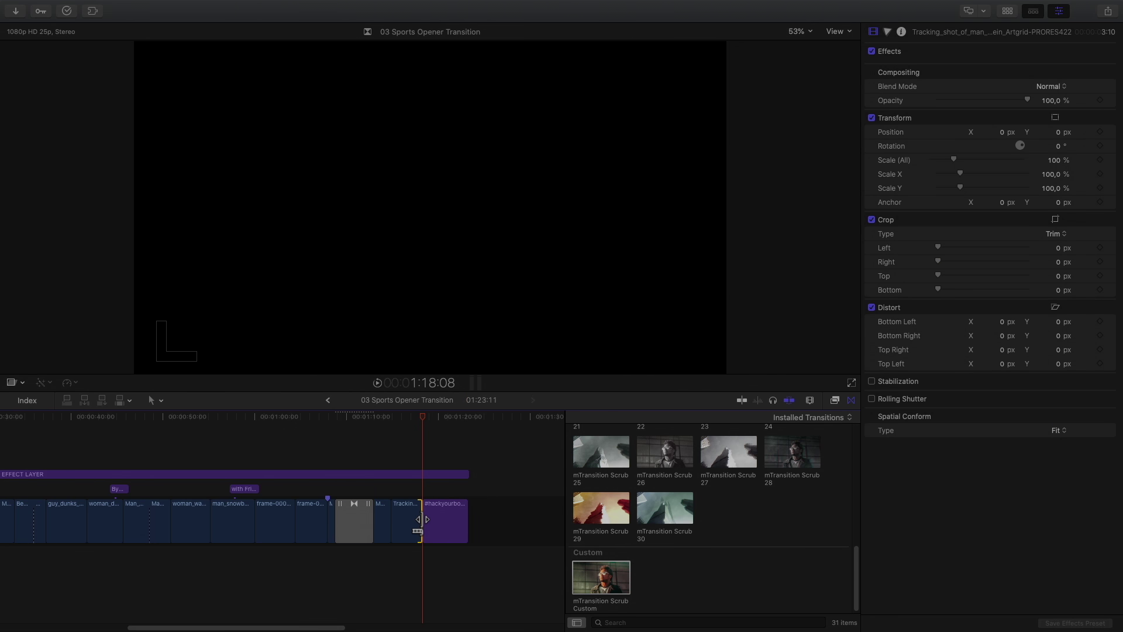
scroll(637, 538, "up", 1)
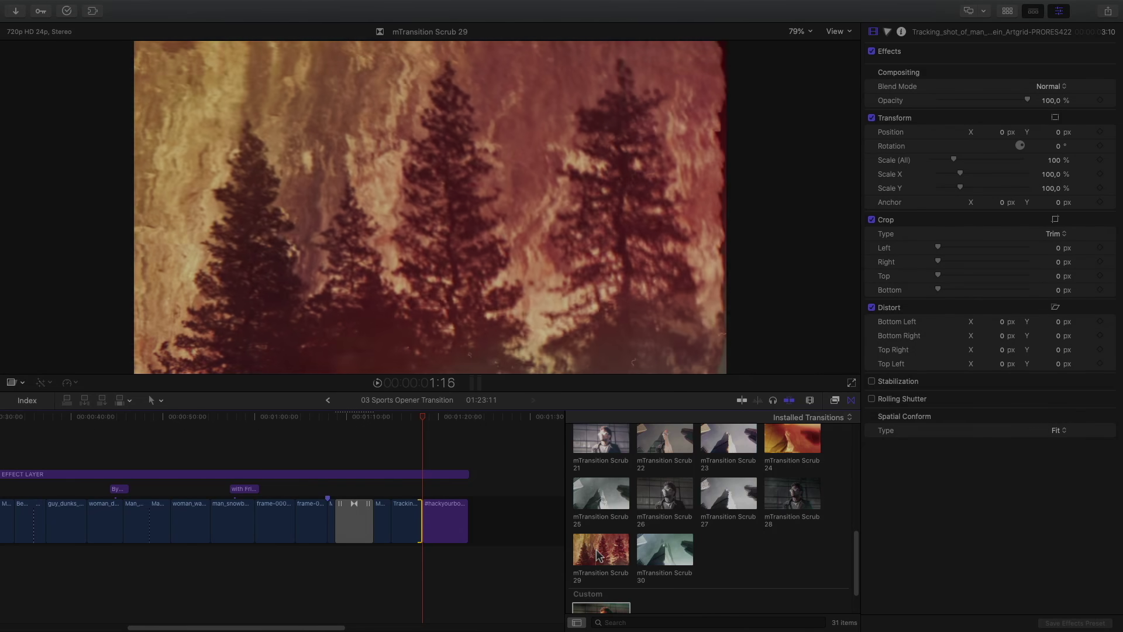
left_click(605, 553)
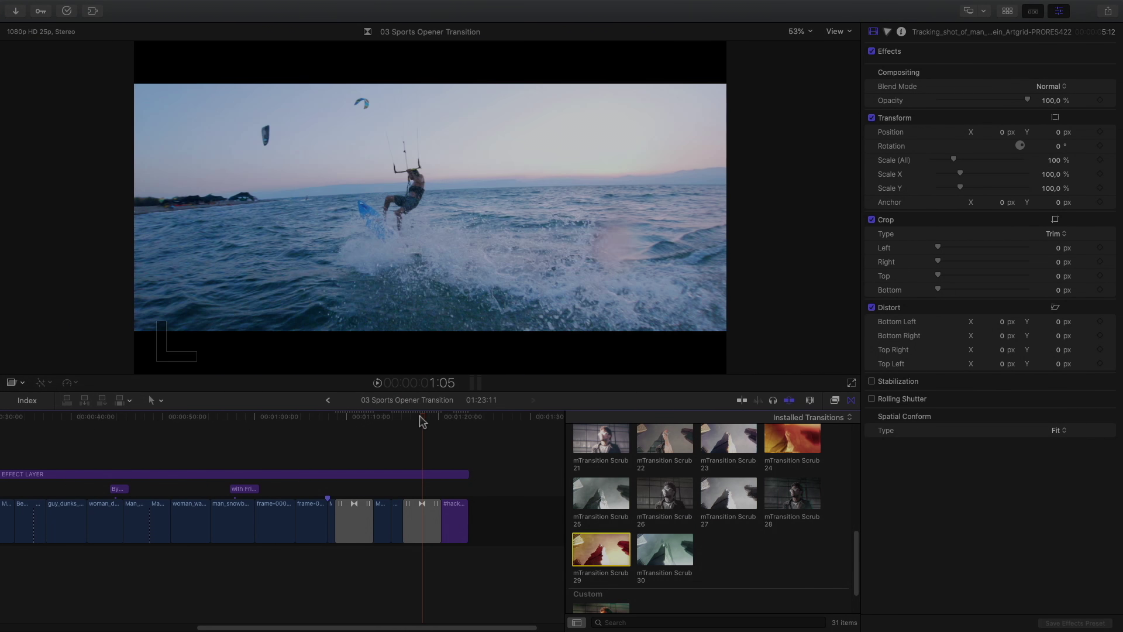
Step: Select the Scrub 29 transition and change its Overdrive Color to a warm orange
left_click(404, 417)
left_click(410, 417)
left_click(422, 520)
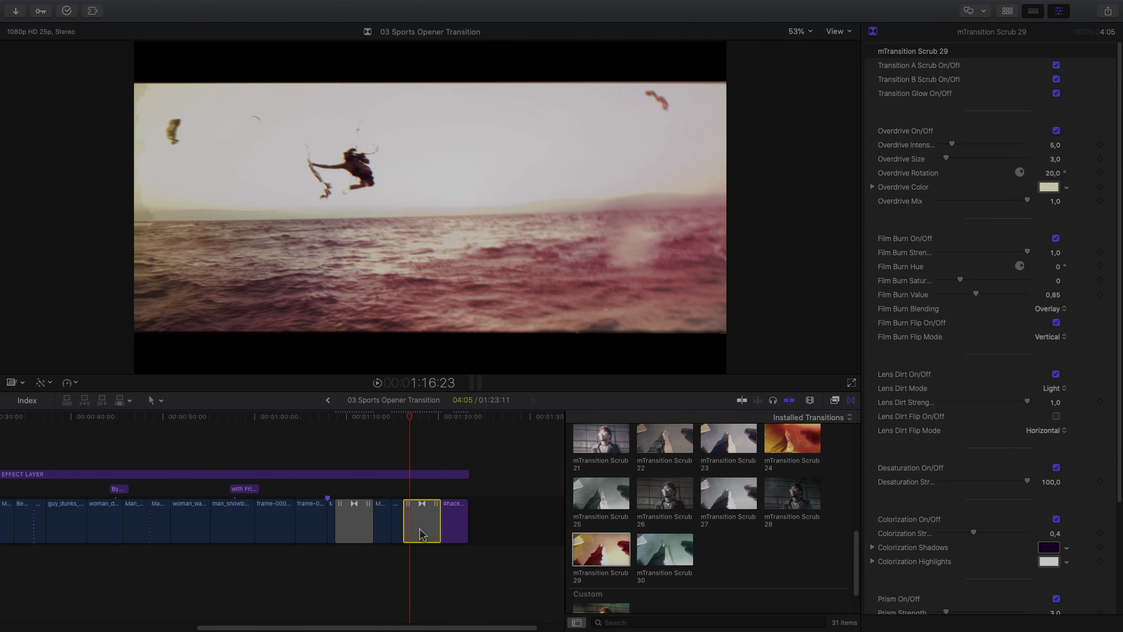
left_click(1049, 186)
left_click_drag(810, 256, 795, 253)
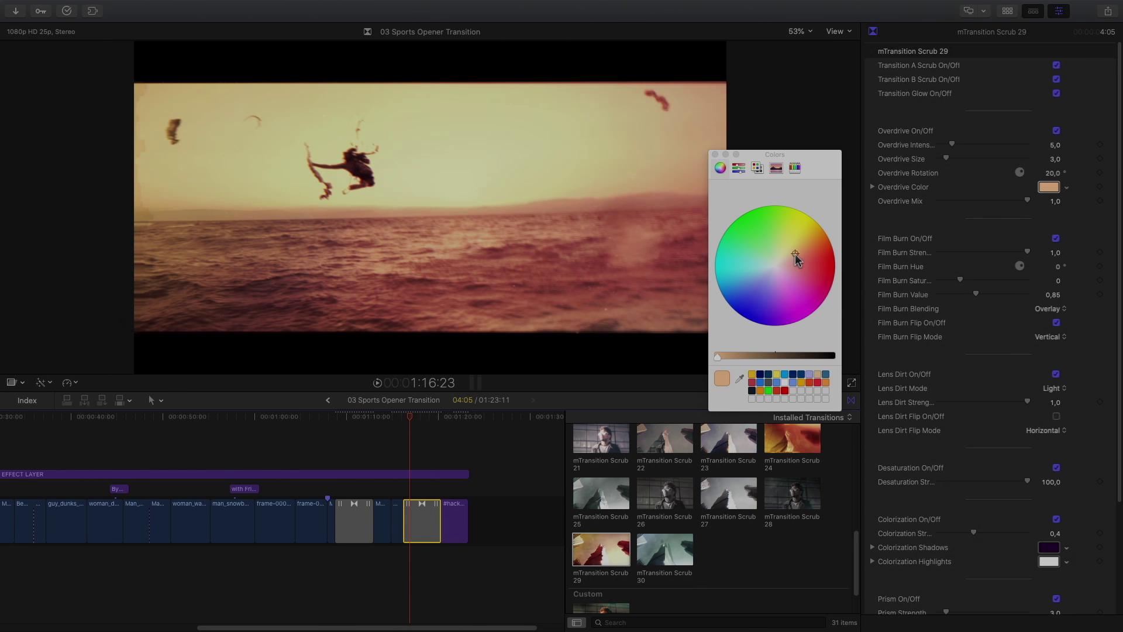
left_click(715, 154)
Step: Lower Overdrive Intensity to 4.0, raise Distortion Strength to 64.33, and preview it
left_click_drag(952, 144, 955, 145)
scroll(1044, 249, "down", 1)
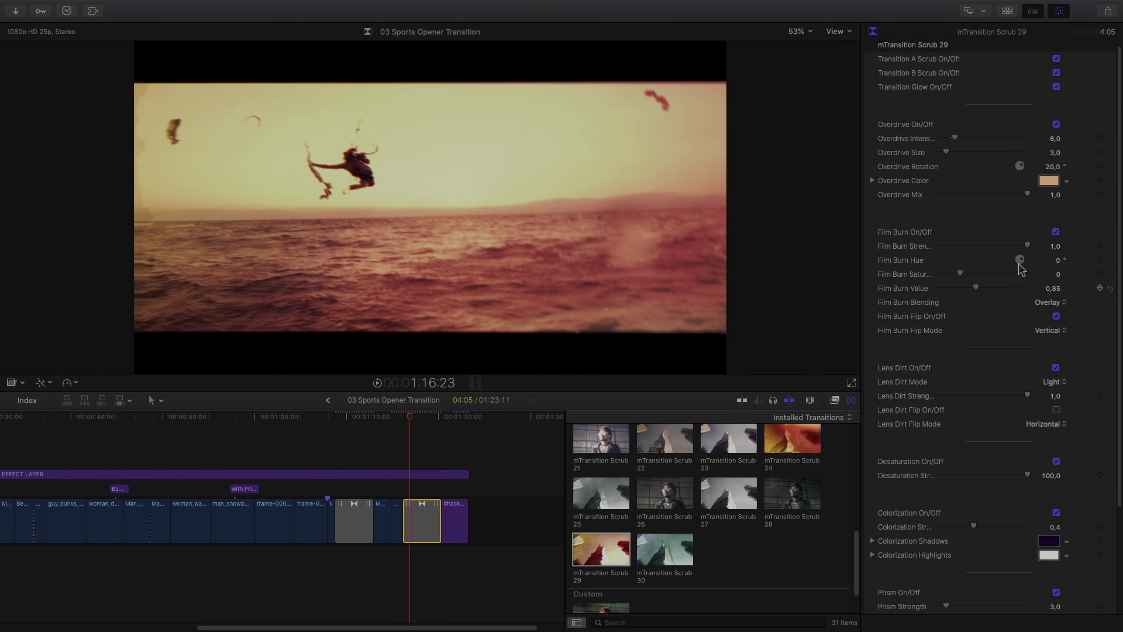
scroll(1030, 257, "down", 5)
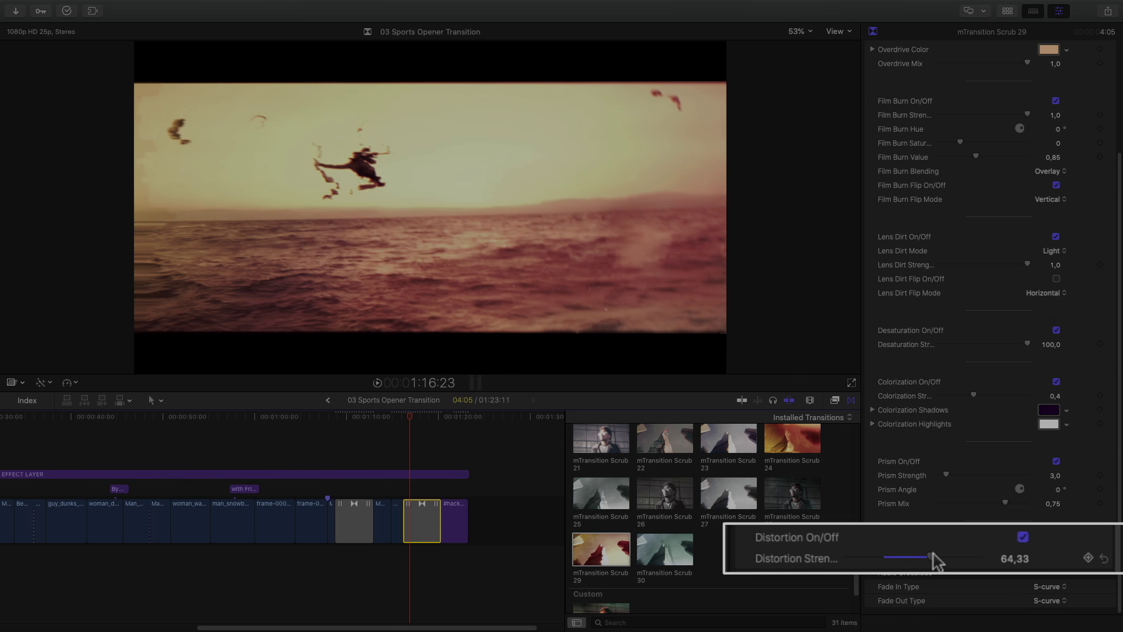
key("space")
scroll(936, 561, "up", 2)
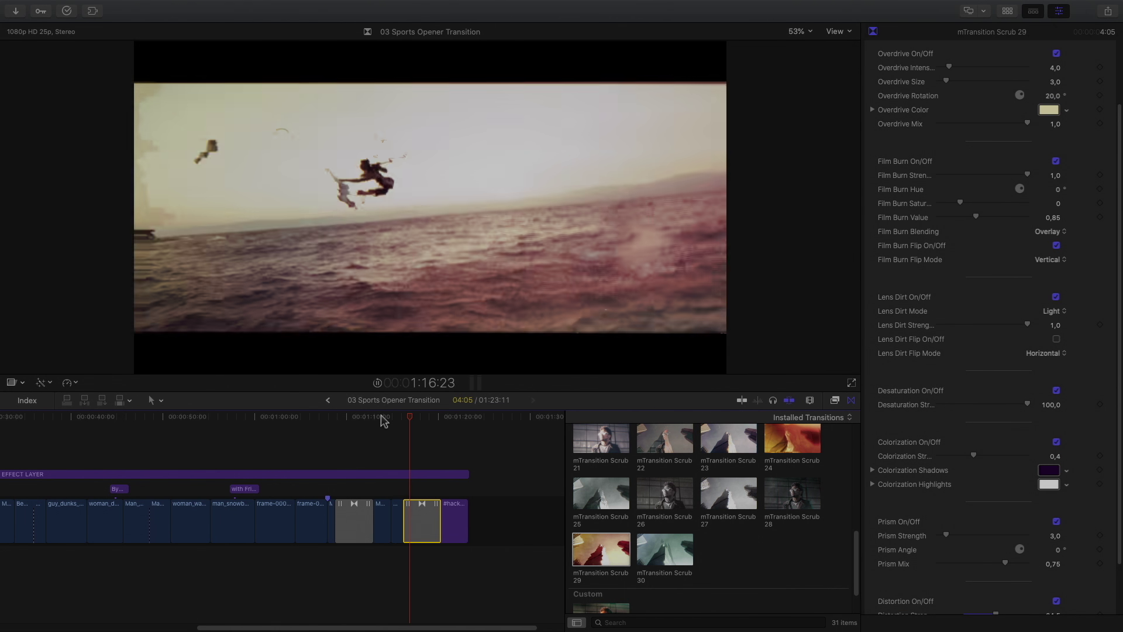